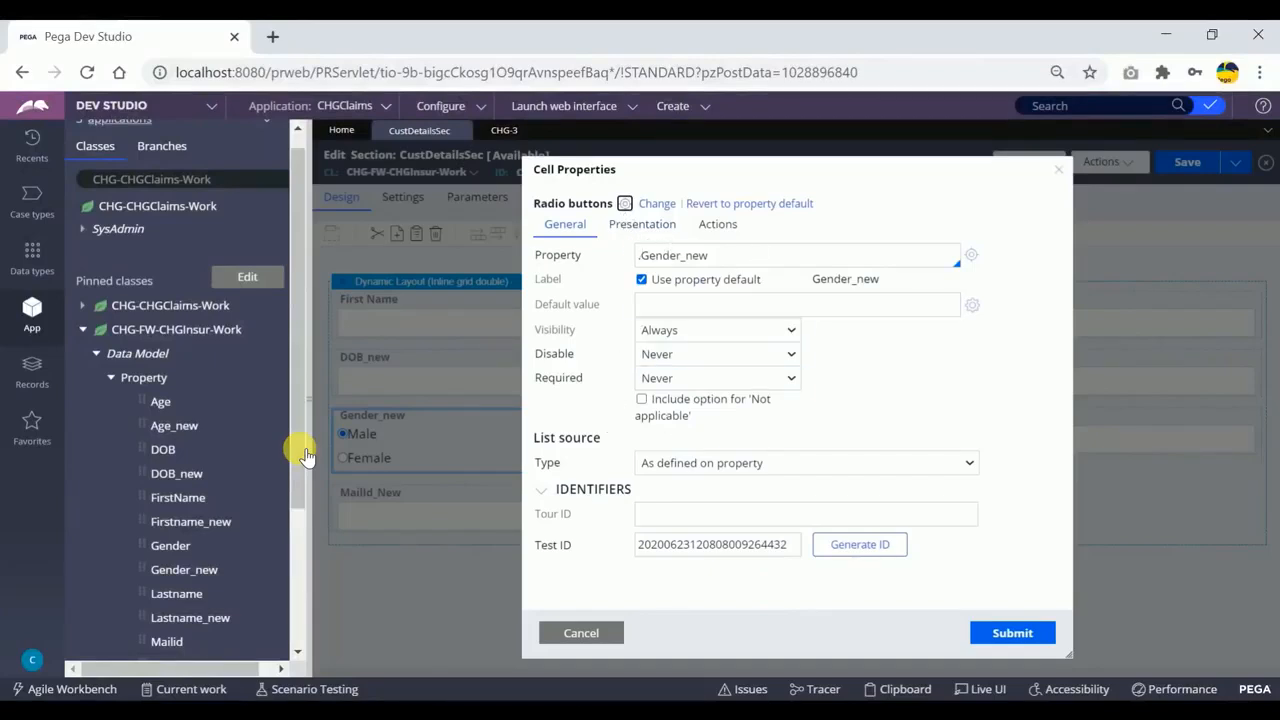
# Set the orientation of the Gender_new radio buttons to Horizontal in the cell's presentation settings.
pyautogui.click(716, 256)
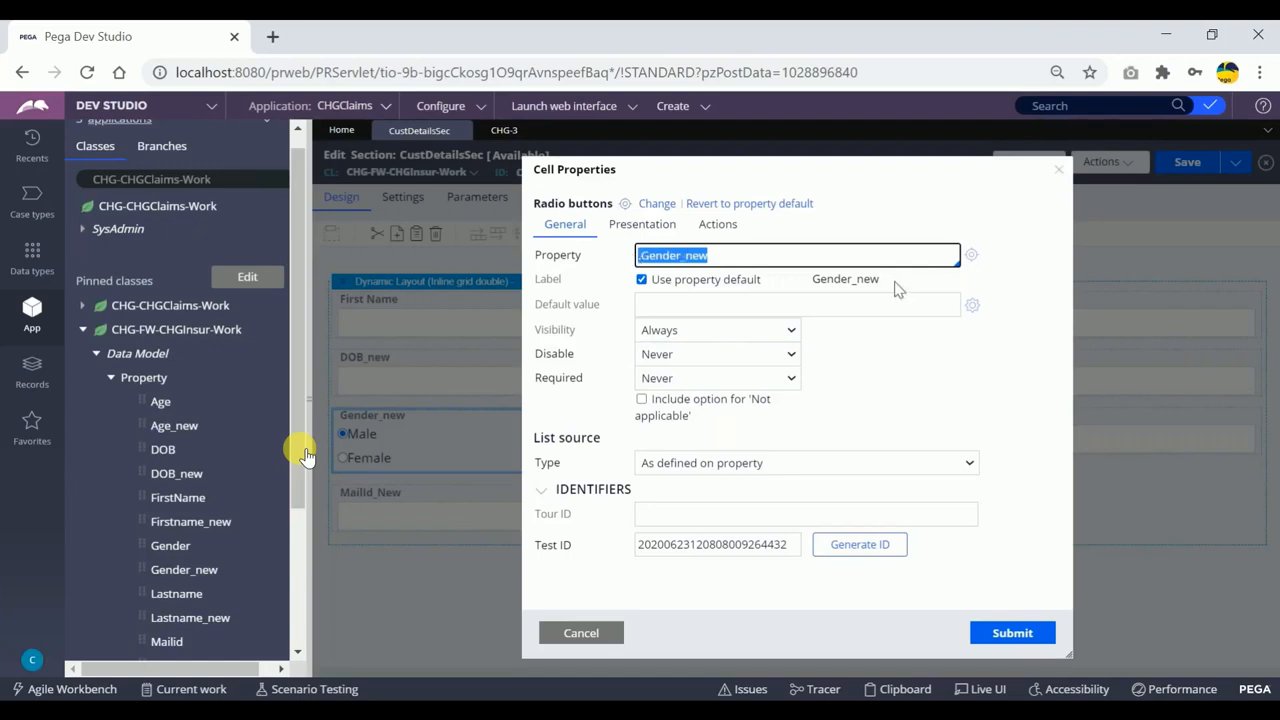
pyautogui.moveTo(880, 280); pyautogui.dragTo(818, 279)
pyautogui.click(927, 377)
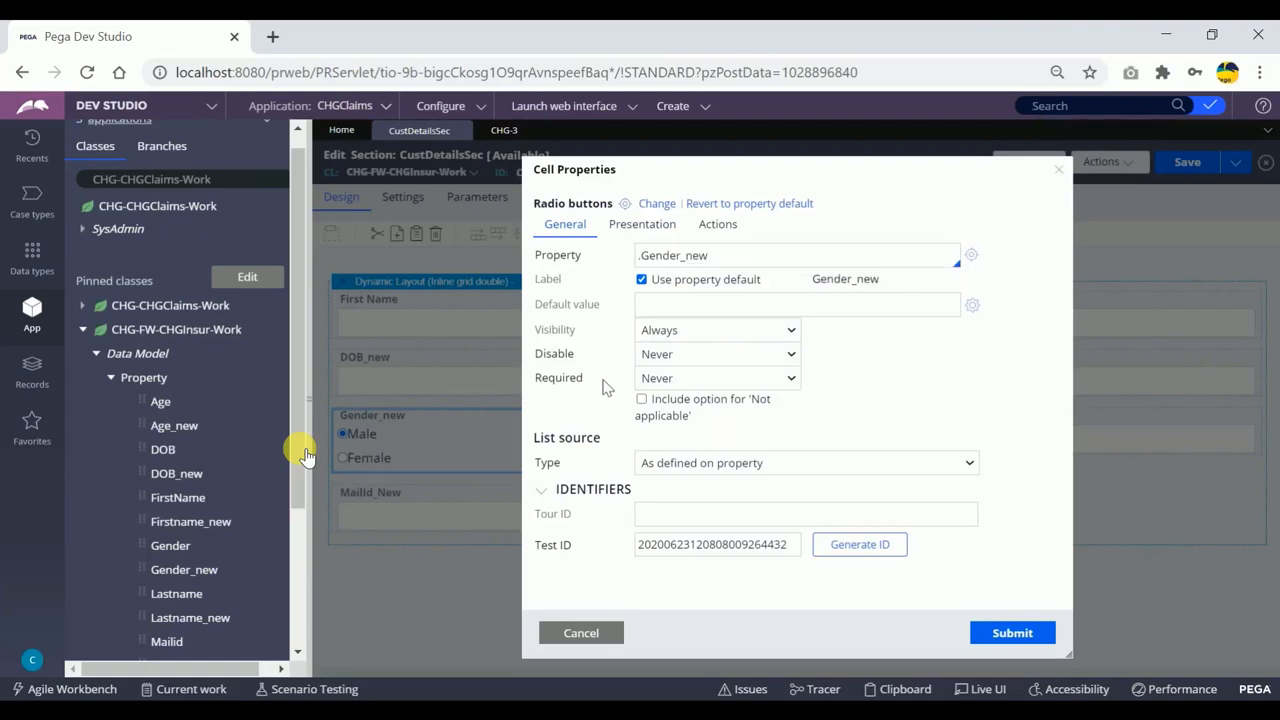
pyautogui.click(718, 305)
pyautogui.click(643, 226)
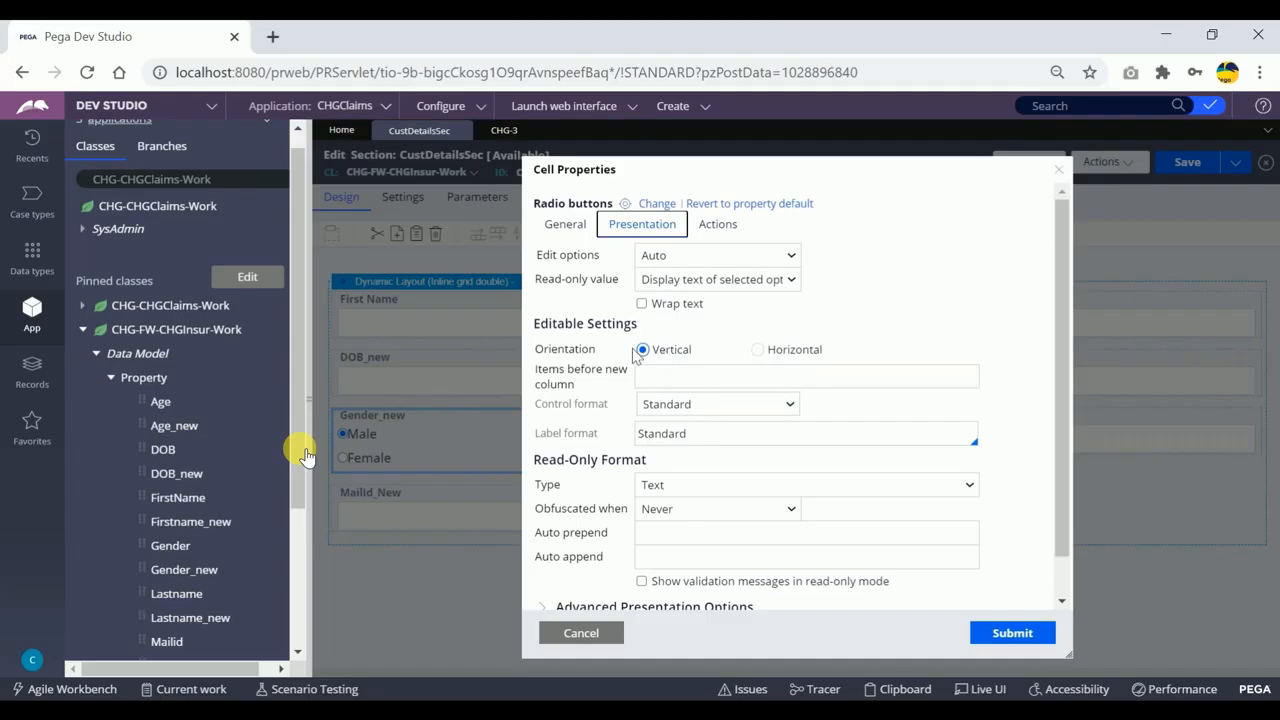
pyautogui.moveTo(700, 357); pyautogui.dragTo(653, 352)
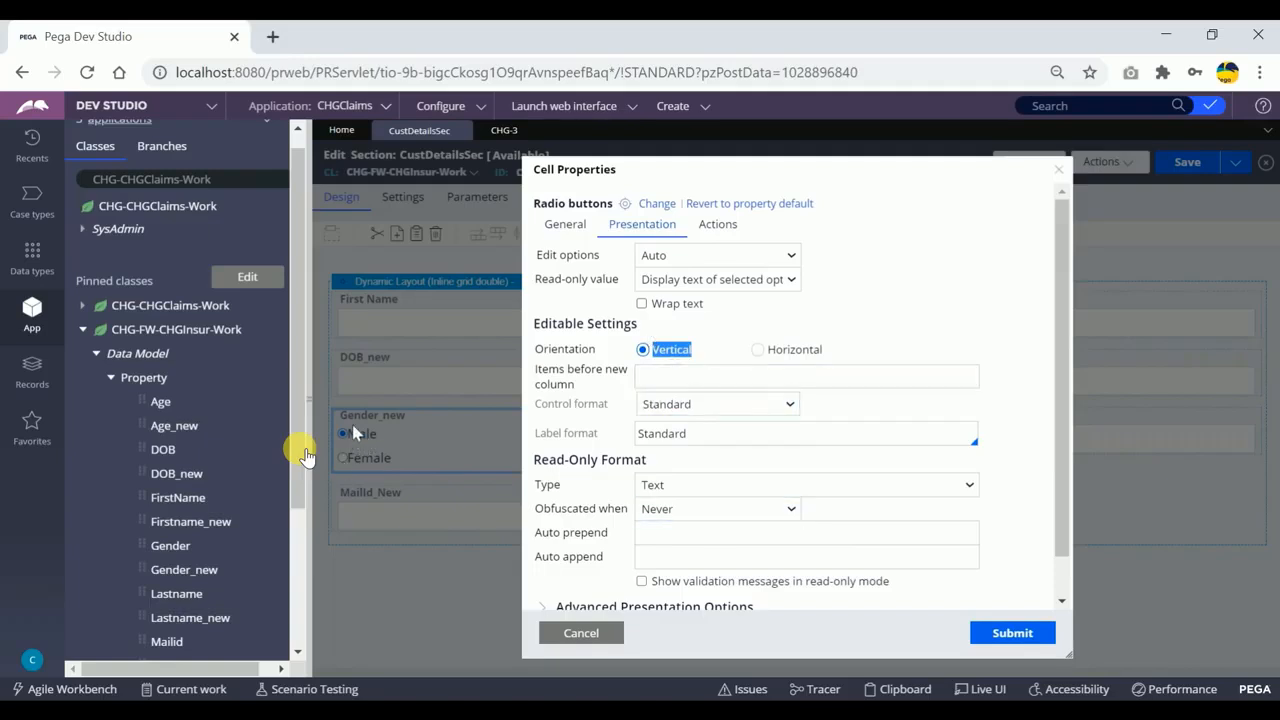
pyautogui.click(758, 350)
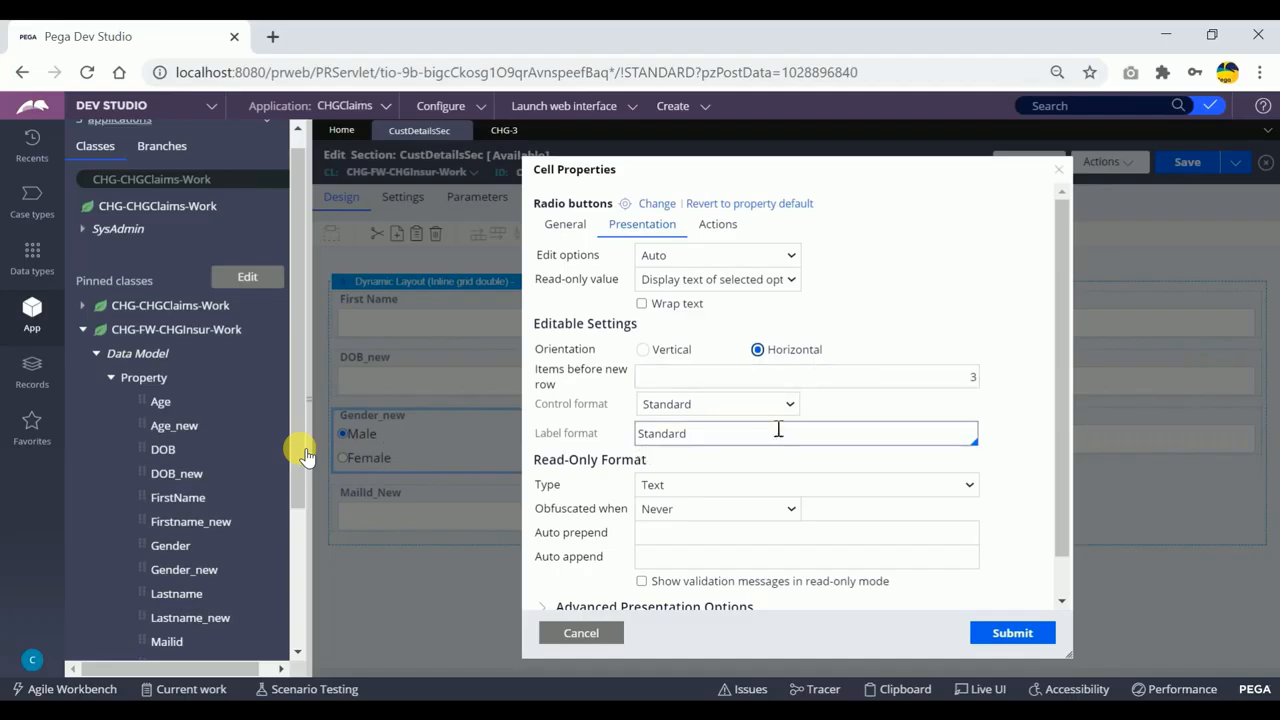
# Set the Gender_new control format to Other with the Segmented style and submit the cell properties.
pyautogui.moveTo(535, 407); pyautogui.dragTo(614, 407)
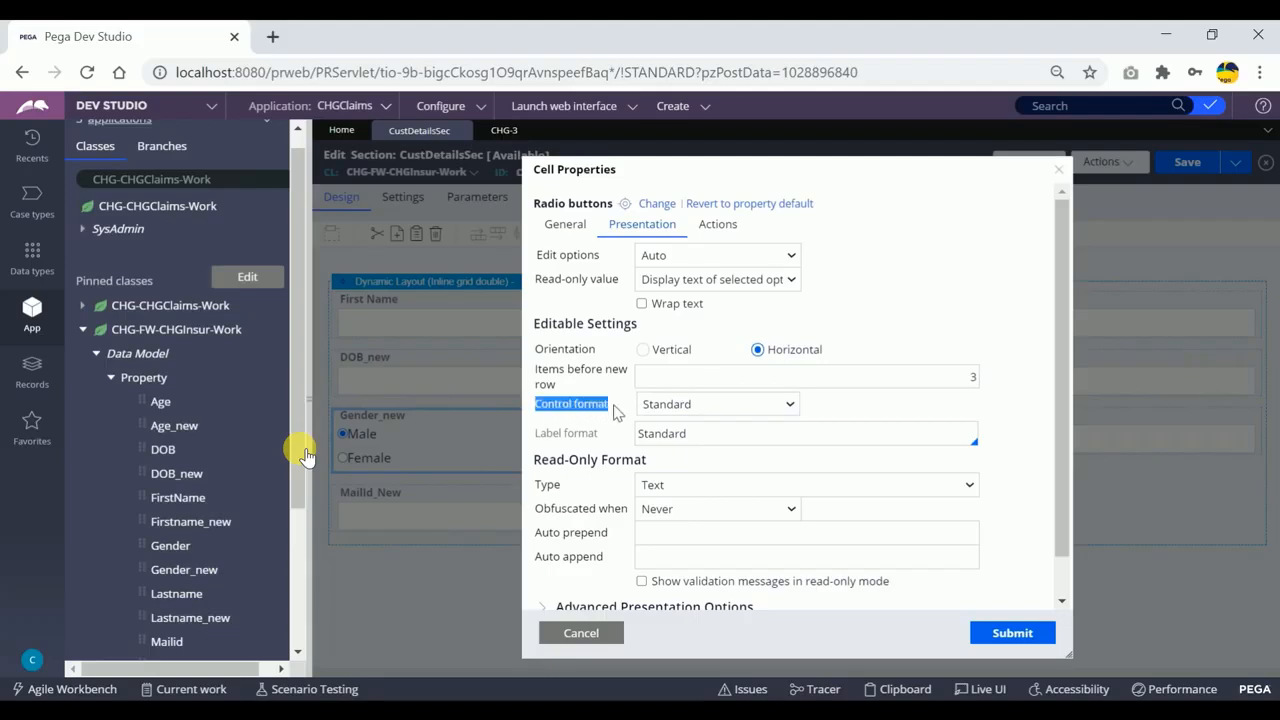
pyautogui.click(614, 411)
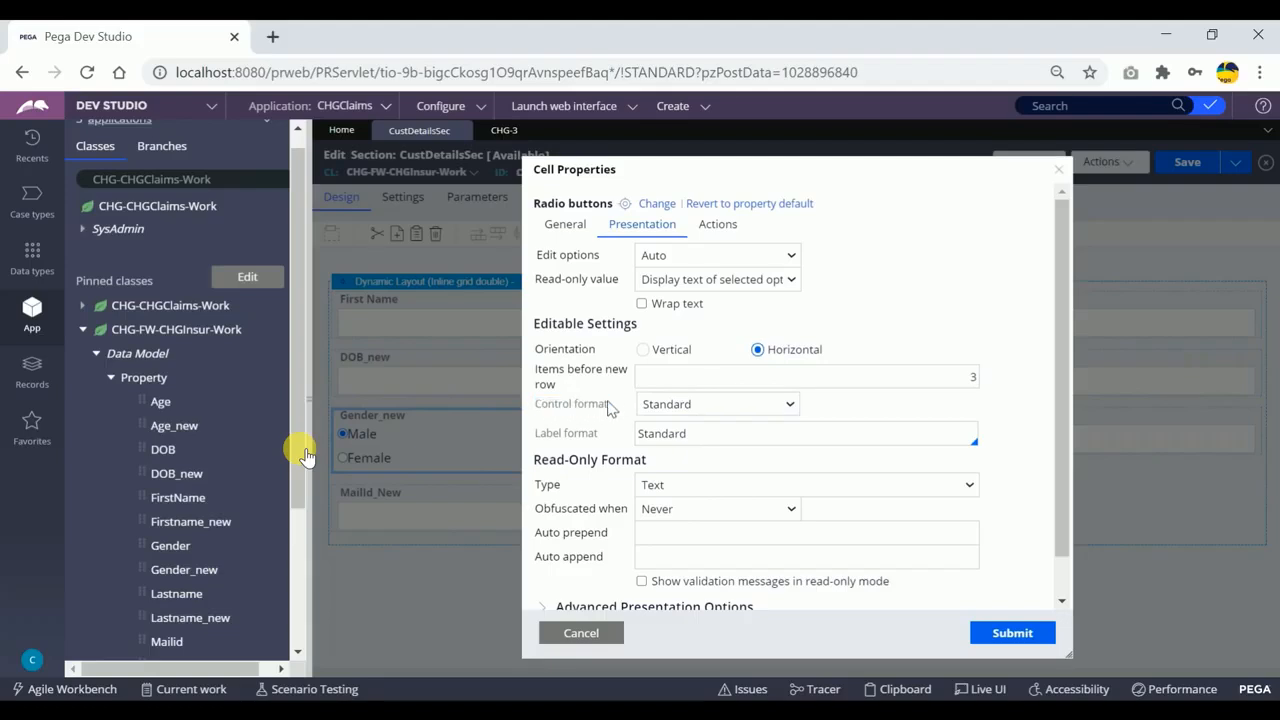
pyautogui.click(742, 408)
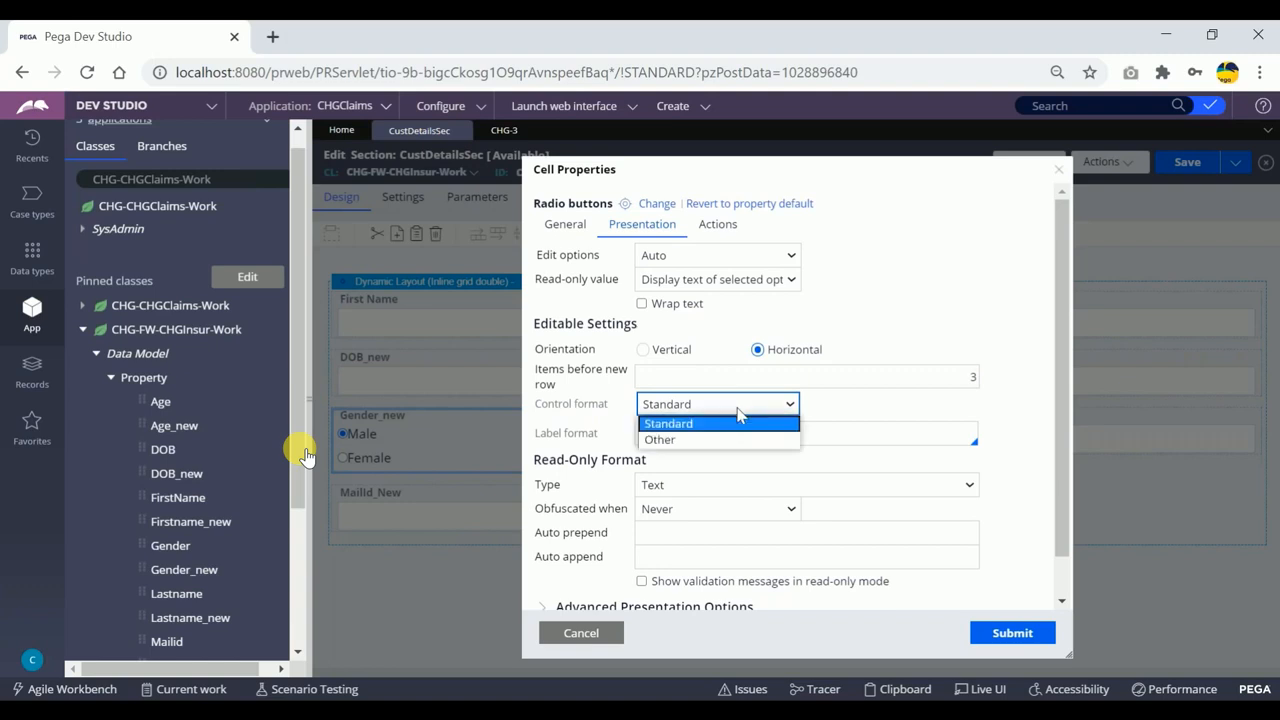
pyautogui.click(675, 441)
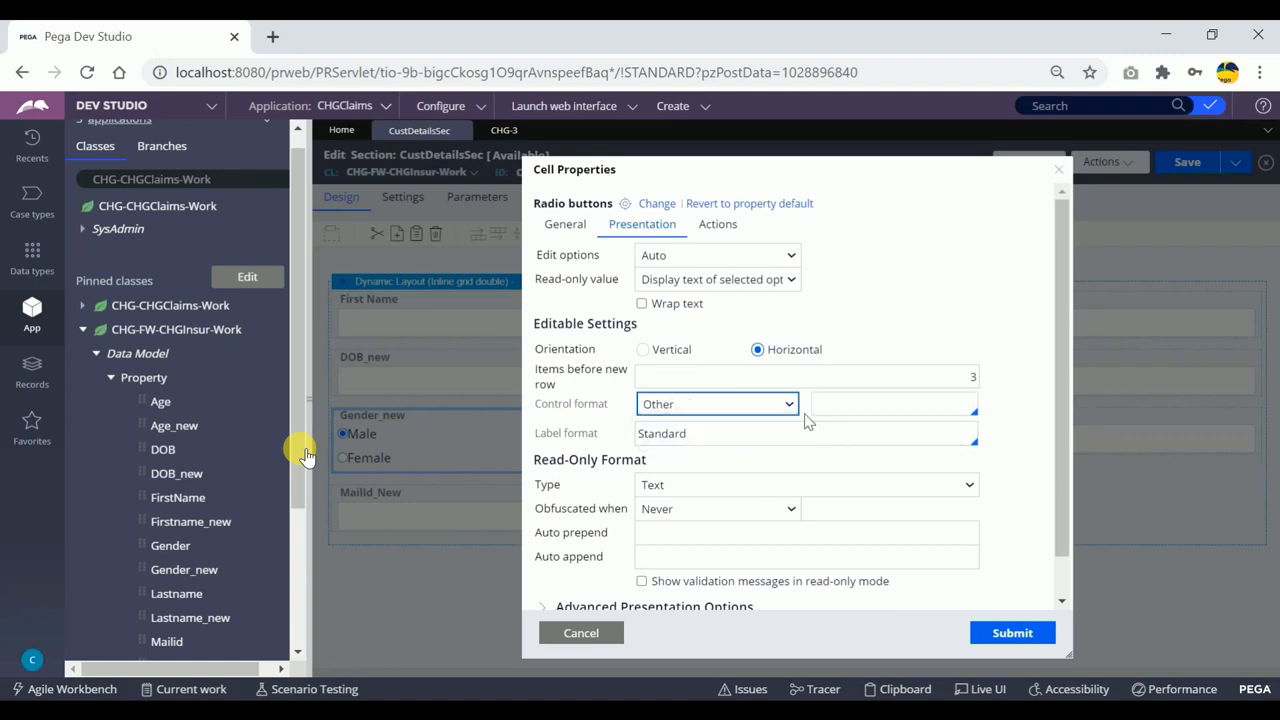
pyautogui.click(838, 404)
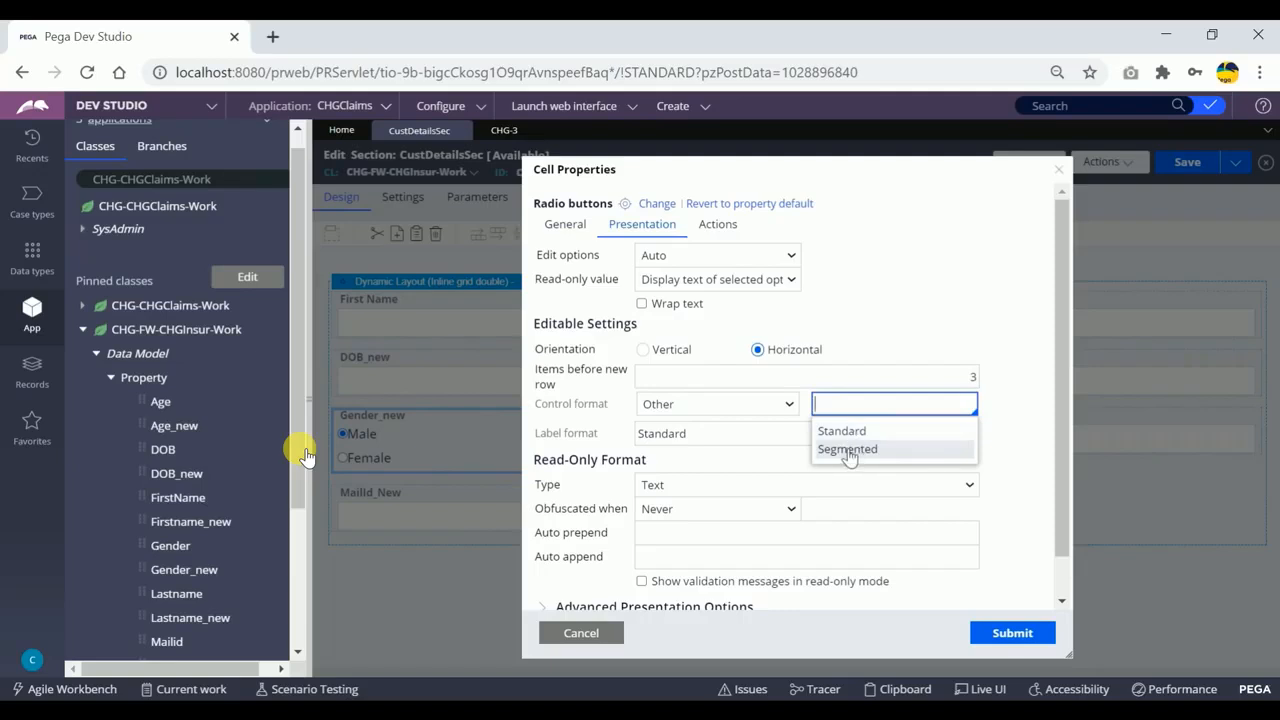
pyautogui.click(848, 452)
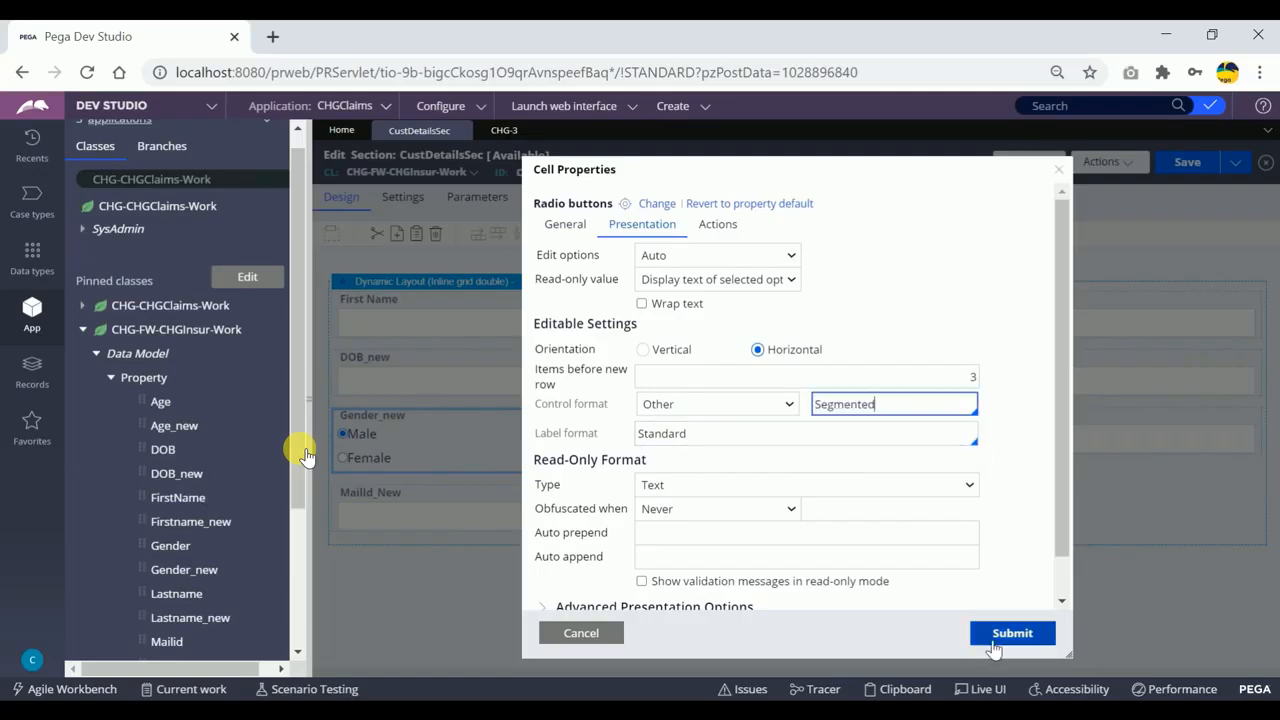
pyautogui.click(1013, 637)
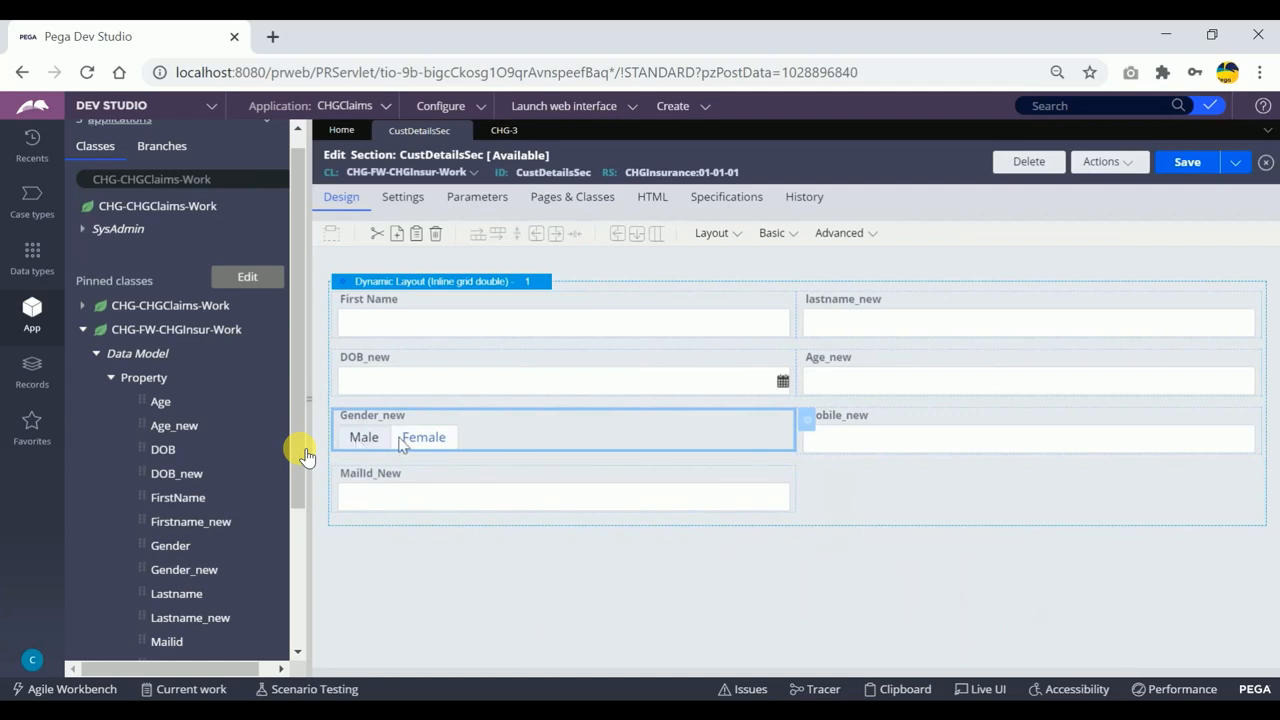
# Save the CustDetailsSec section and refresh the CHG-3 case to load the updated form.
pyautogui.click(1185, 163)
pyautogui.click(504, 131)
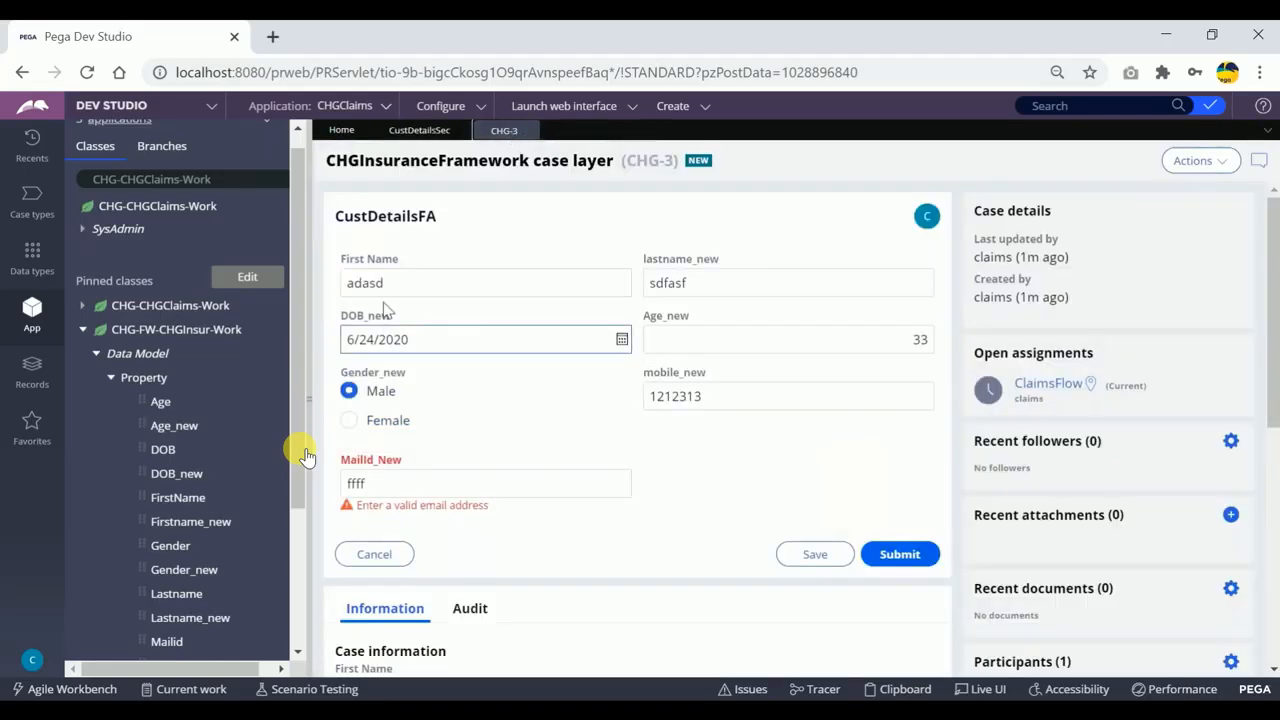
pyautogui.click(1198, 160)
pyautogui.click(1150, 188)
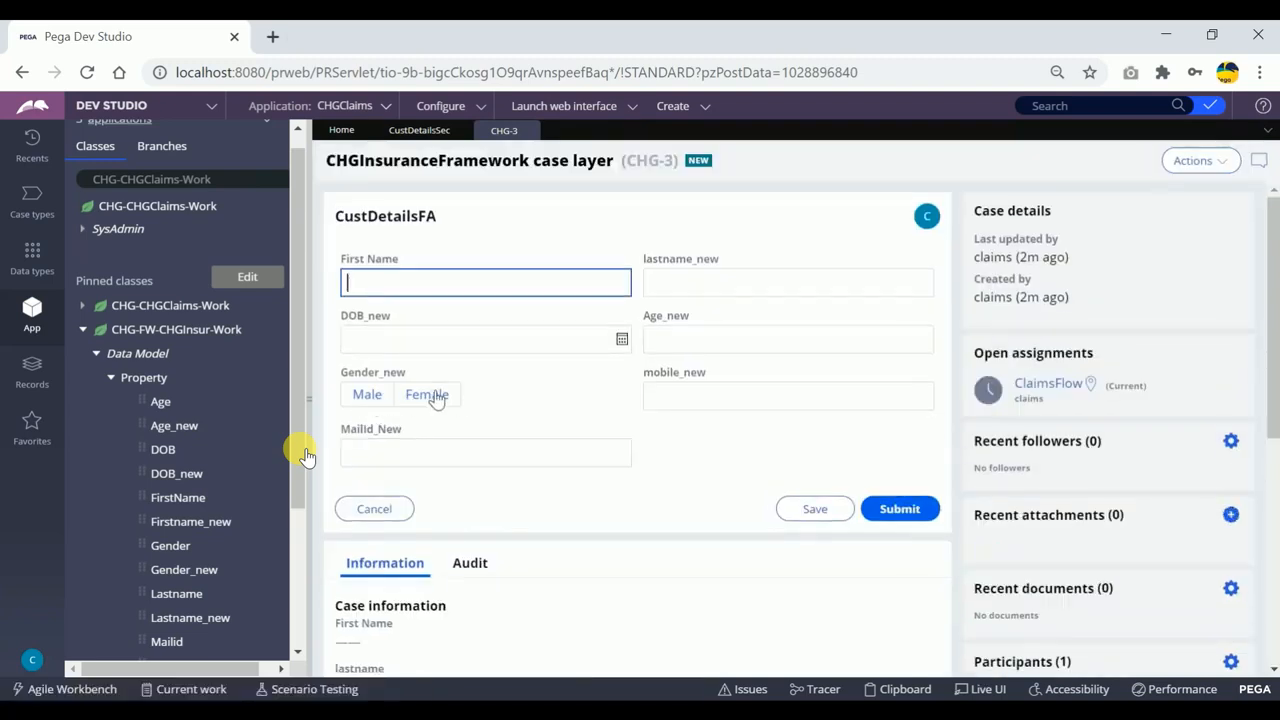
# Test the segmented Gender_new control in the case form by alternating between Male and Female.
pyautogui.click(368, 397)
pyautogui.click(357, 450)
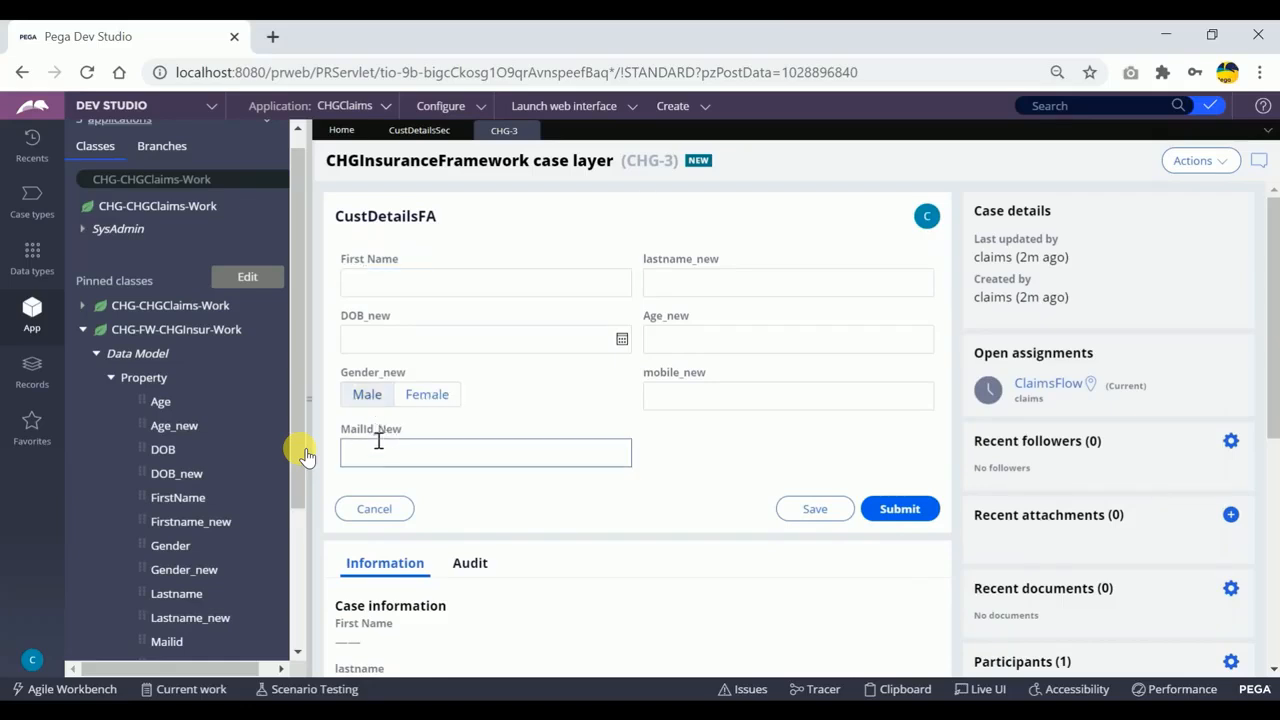
pyautogui.click(427, 396)
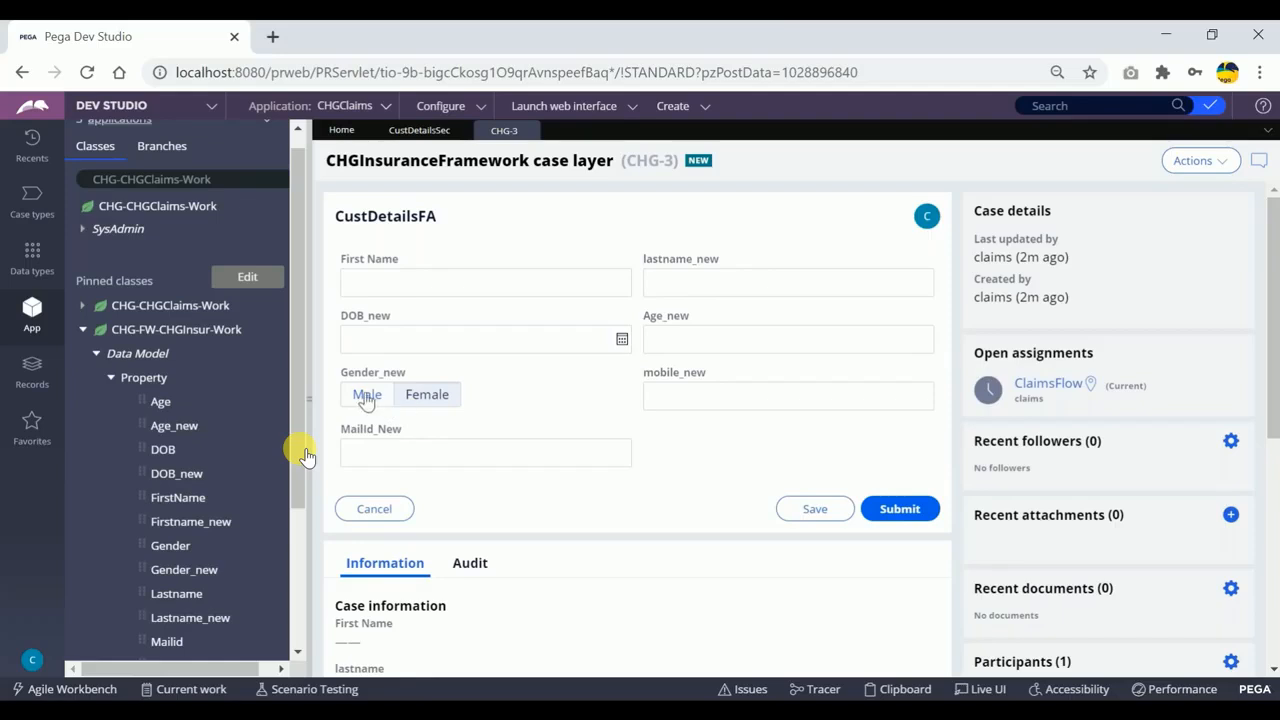
pyautogui.click(367, 396)
pyautogui.click(424, 395)
pyautogui.click(356, 398)
pyautogui.click(426, 400)
pyautogui.click(364, 400)
pyautogui.click(427, 397)
pyautogui.click(367, 400)
pyautogui.click(422, 402)
pyautogui.click(427, 397)
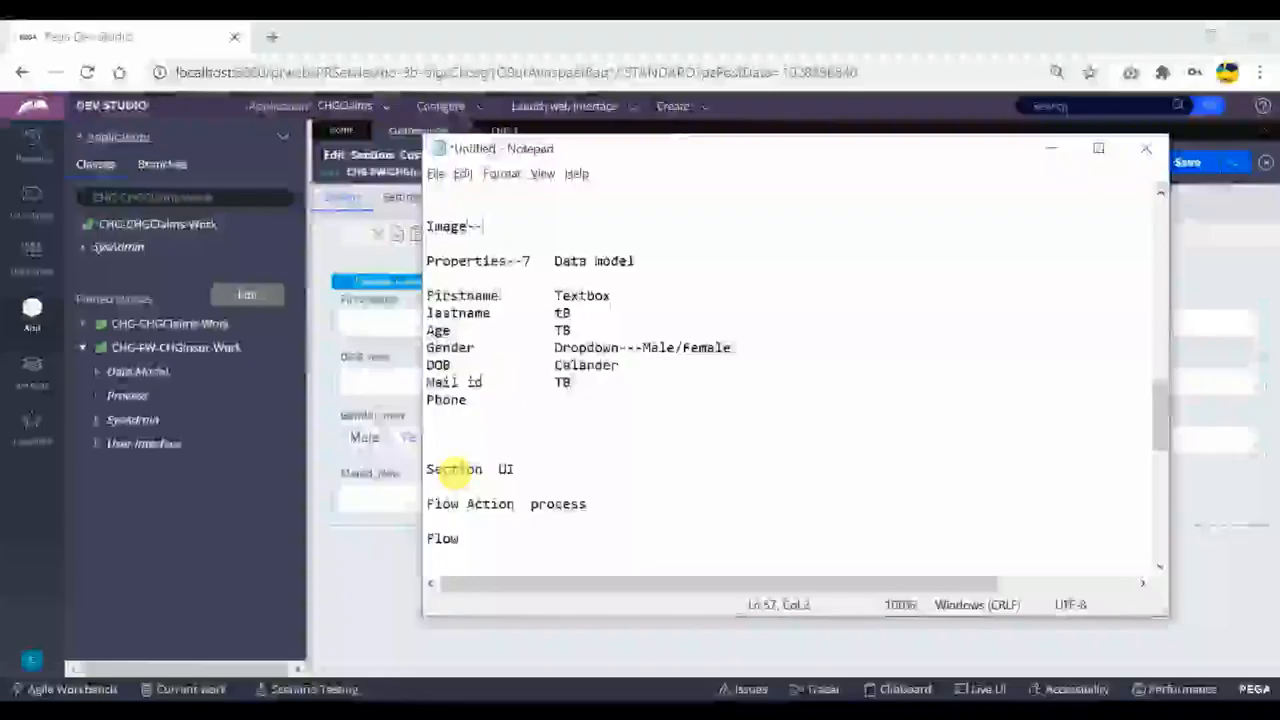
# Switch to Notepad and extend the Image line with "--> Binary-- technical".
pyautogui.write('--> B')
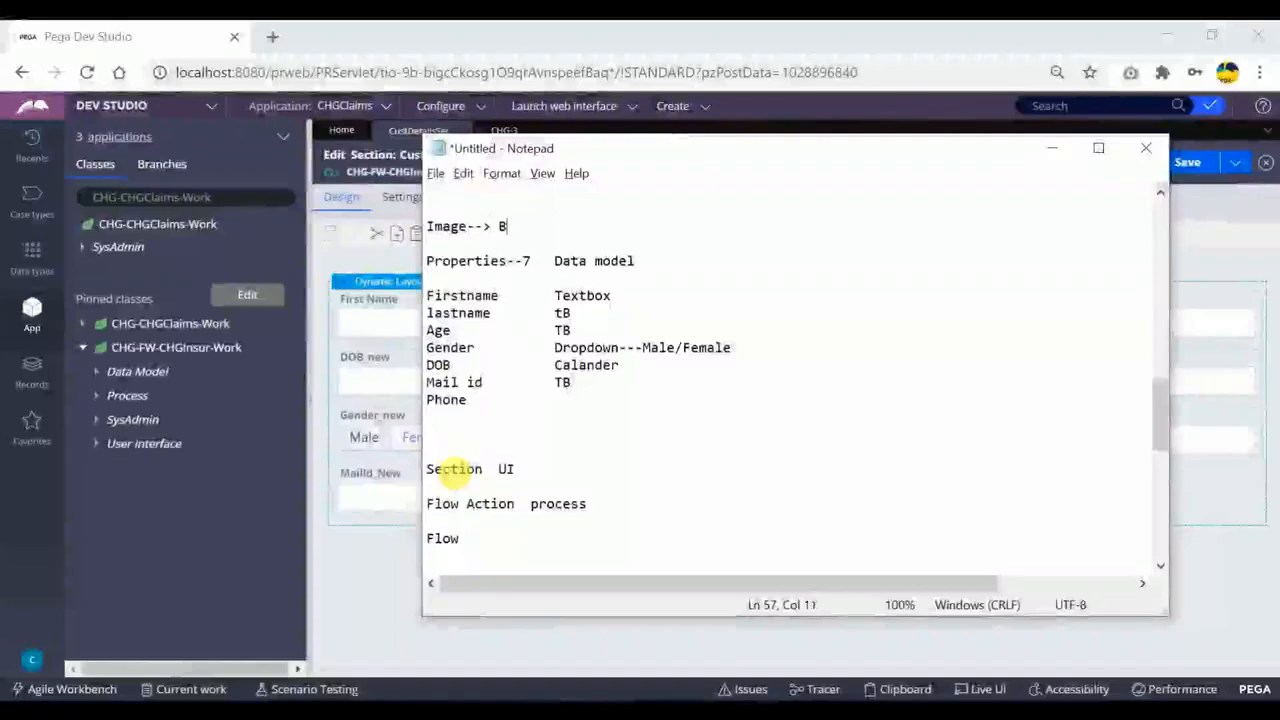
pyautogui.write('inary')
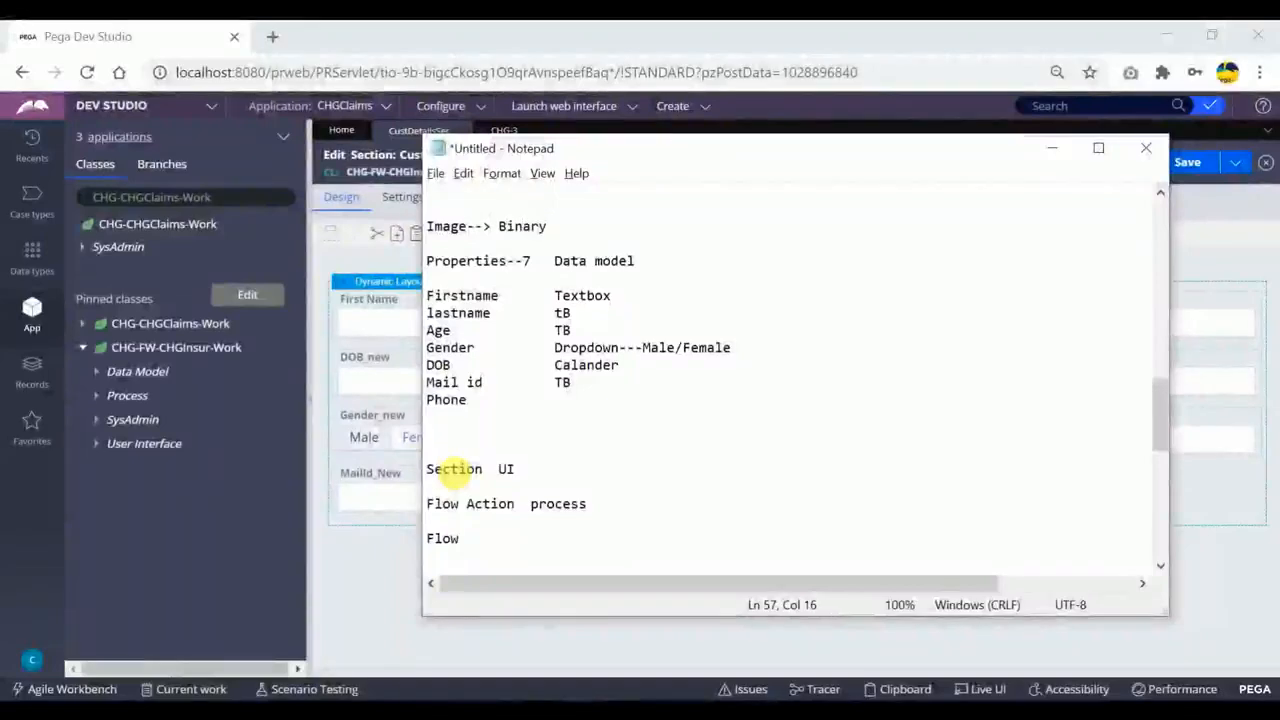
pyautogui.write('-- technical')
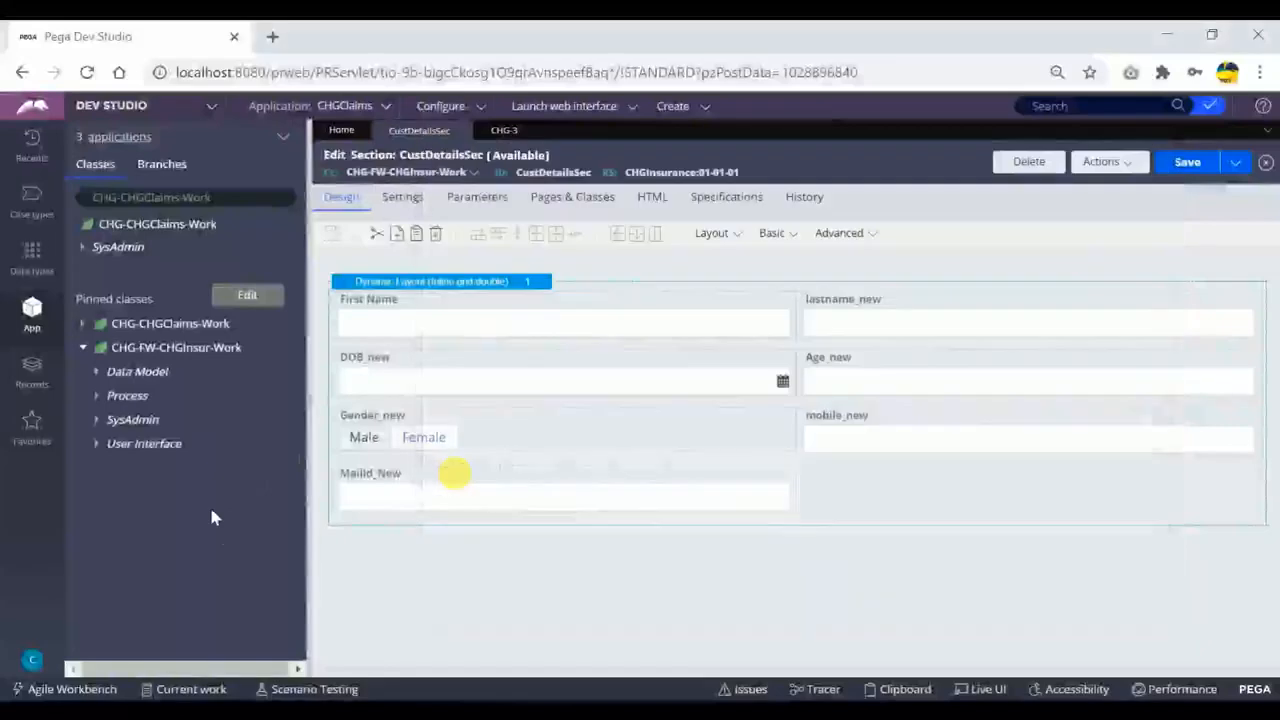
# Return to Pega Dev Studio and start a new technical Binary File record from the CHG-FW-CHGInsur-Work class.
pyautogui.click(209, 504)
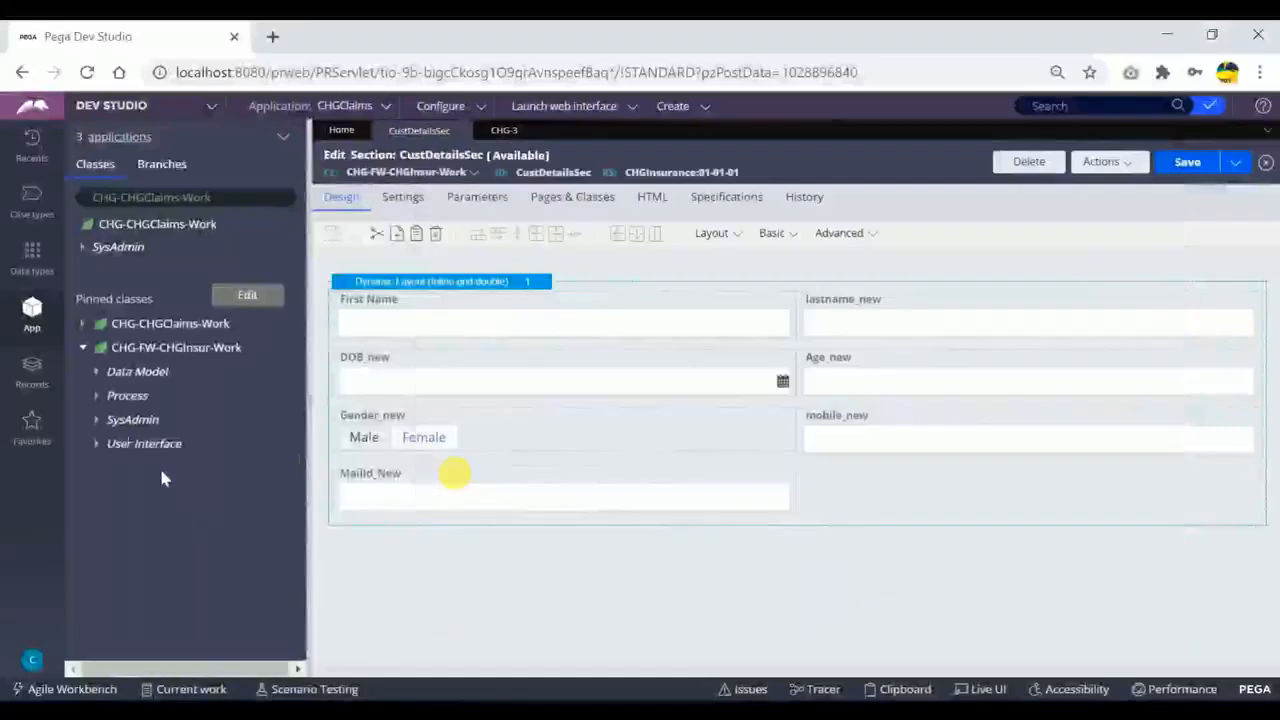
pyautogui.rightClick(133, 357)
pyautogui.moveTo(190, 378)
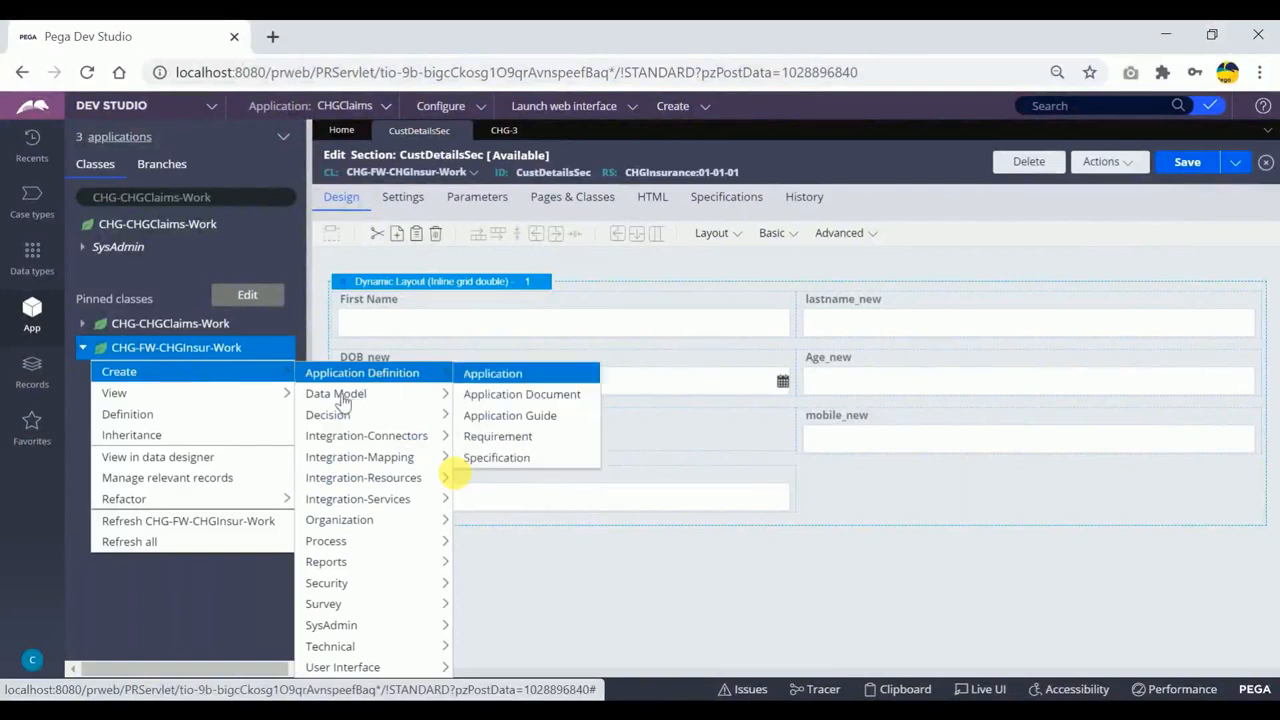
pyautogui.moveTo(340, 400)
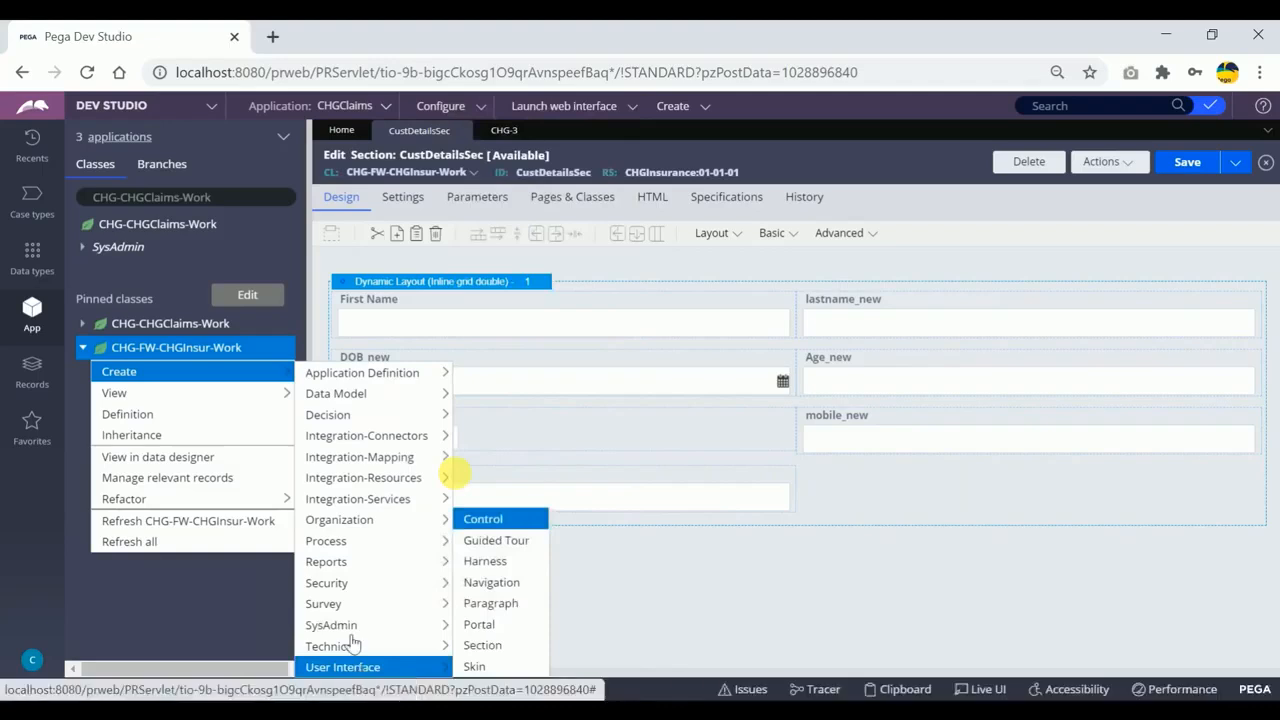
pyautogui.moveTo(341, 546)
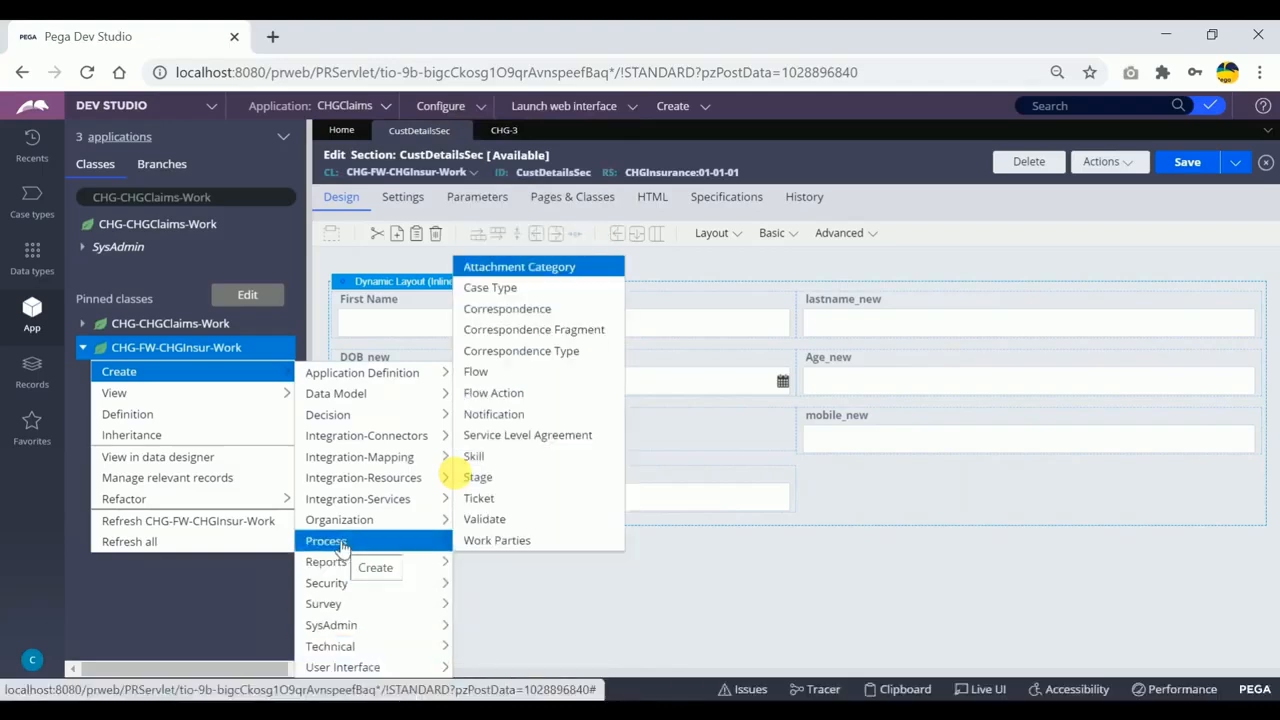
pyautogui.moveTo(341, 647)
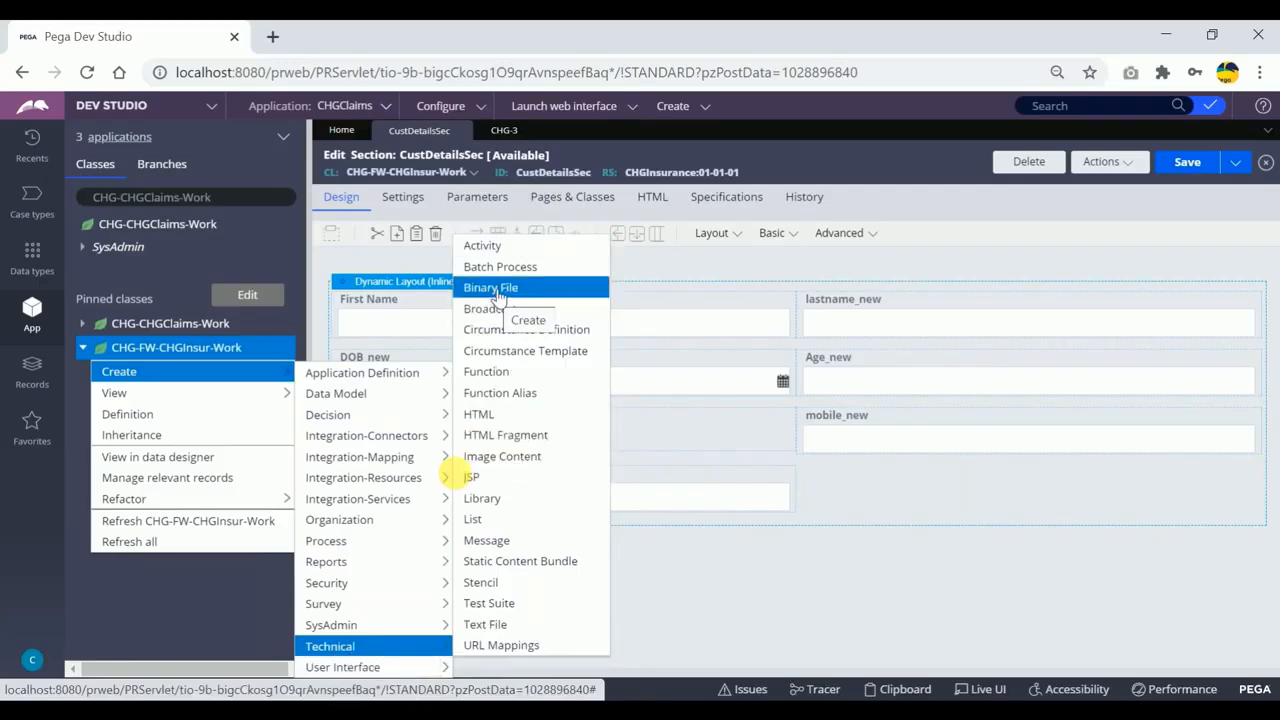
pyautogui.click(497, 292)
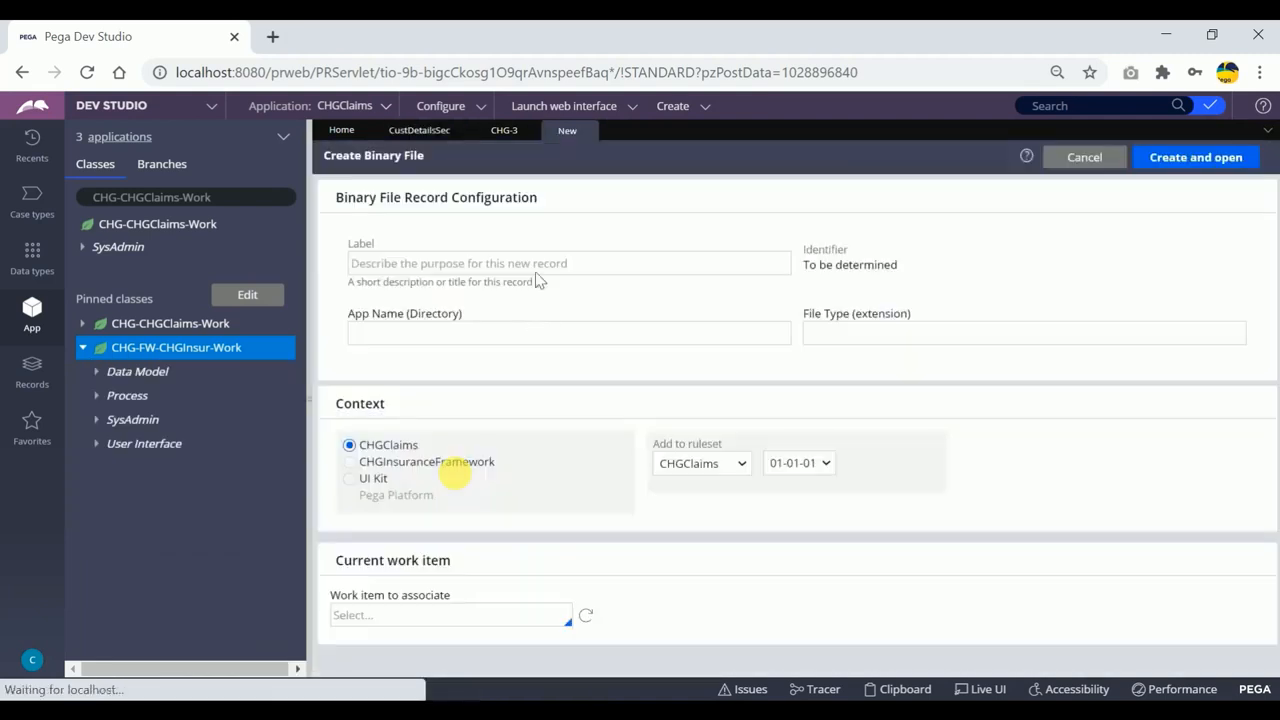
# Label the binary file record CHGBanner and set its app name directory to CHG.
pyautogui.click(441, 263)
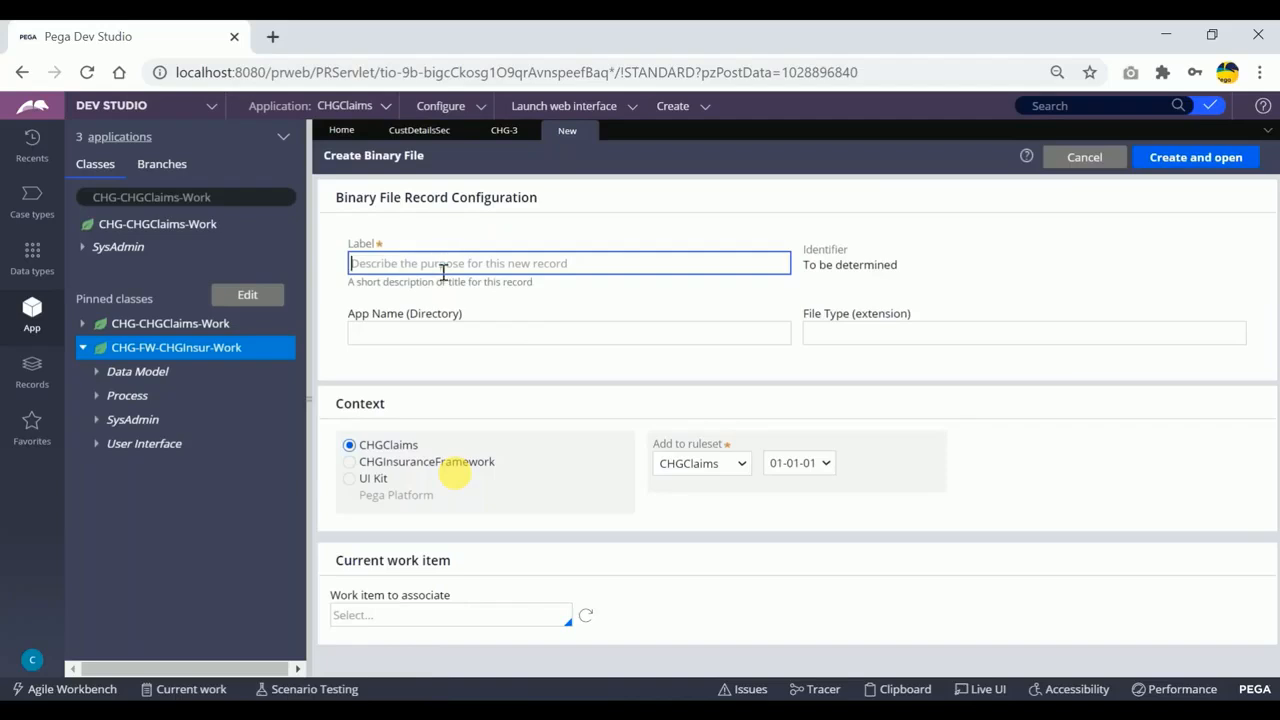
pyautogui.write('CHGBanner')
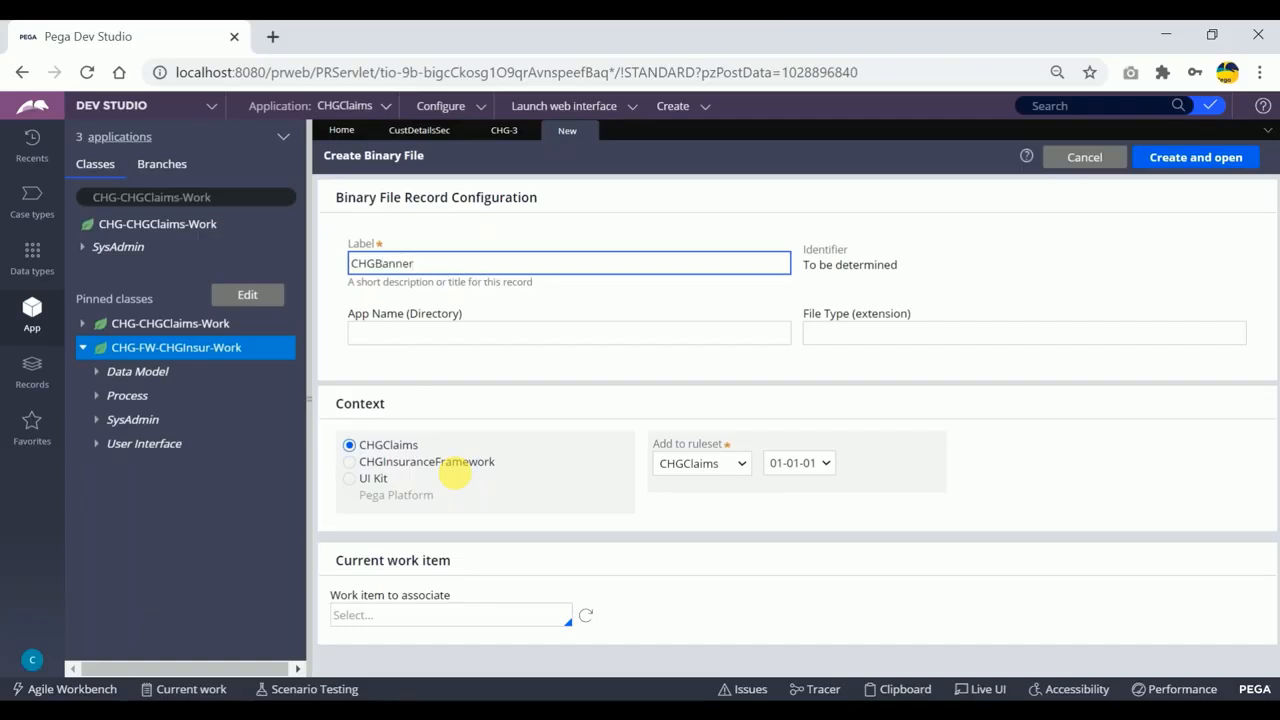
pyautogui.click(446, 330)
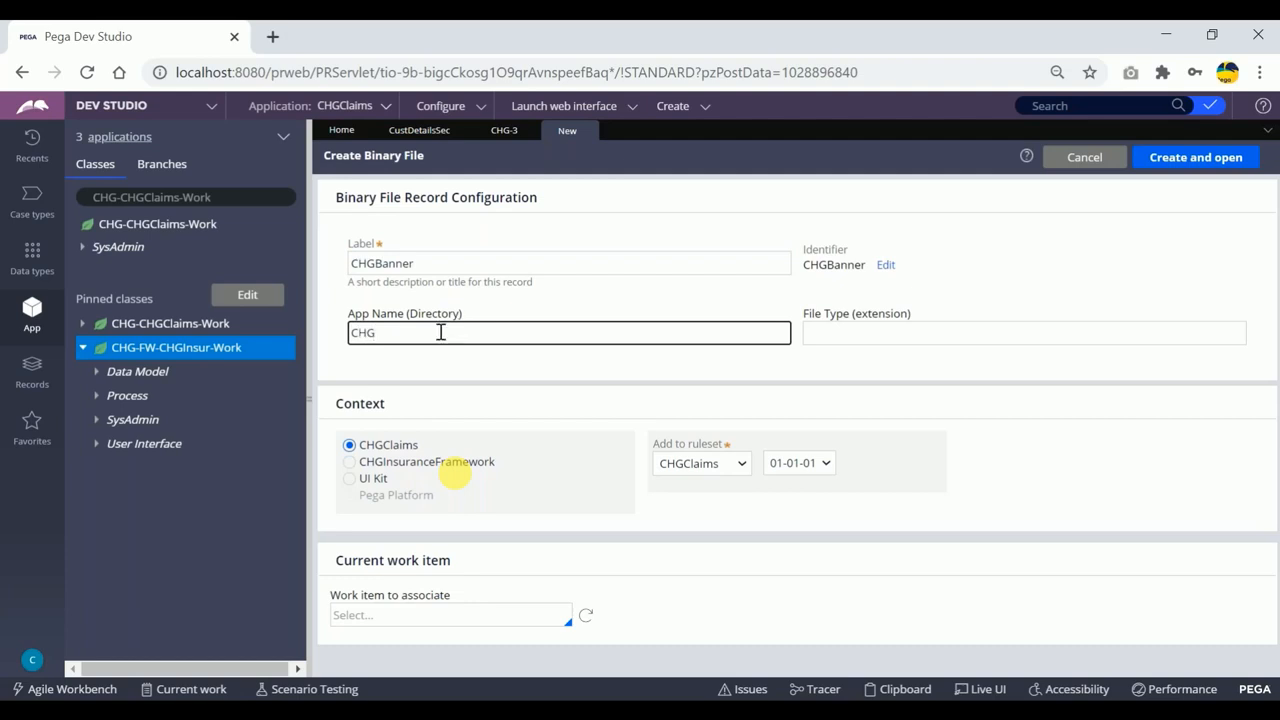
pyautogui.moveTo(358, 327); pyautogui.dragTo(380, 332)
pyautogui.click(390, 335)
pyautogui.doubleClick(393, 335)
pyautogui.click(394, 333)
pyautogui.doubleClick(436, 313)
pyautogui.click(392, 334)
pyautogui.doubleClick(372, 333)
pyautogui.click(400, 333)
pyautogui.doubleClick(381, 333)
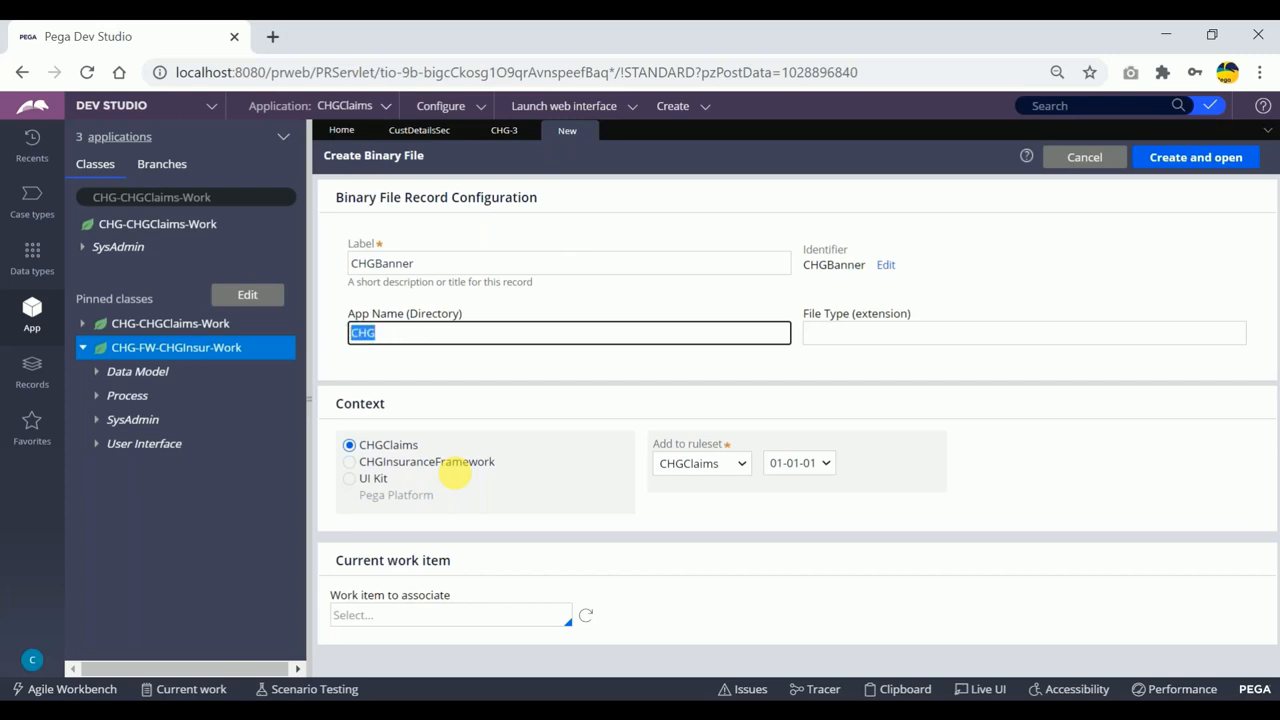
pyautogui.click(400, 332)
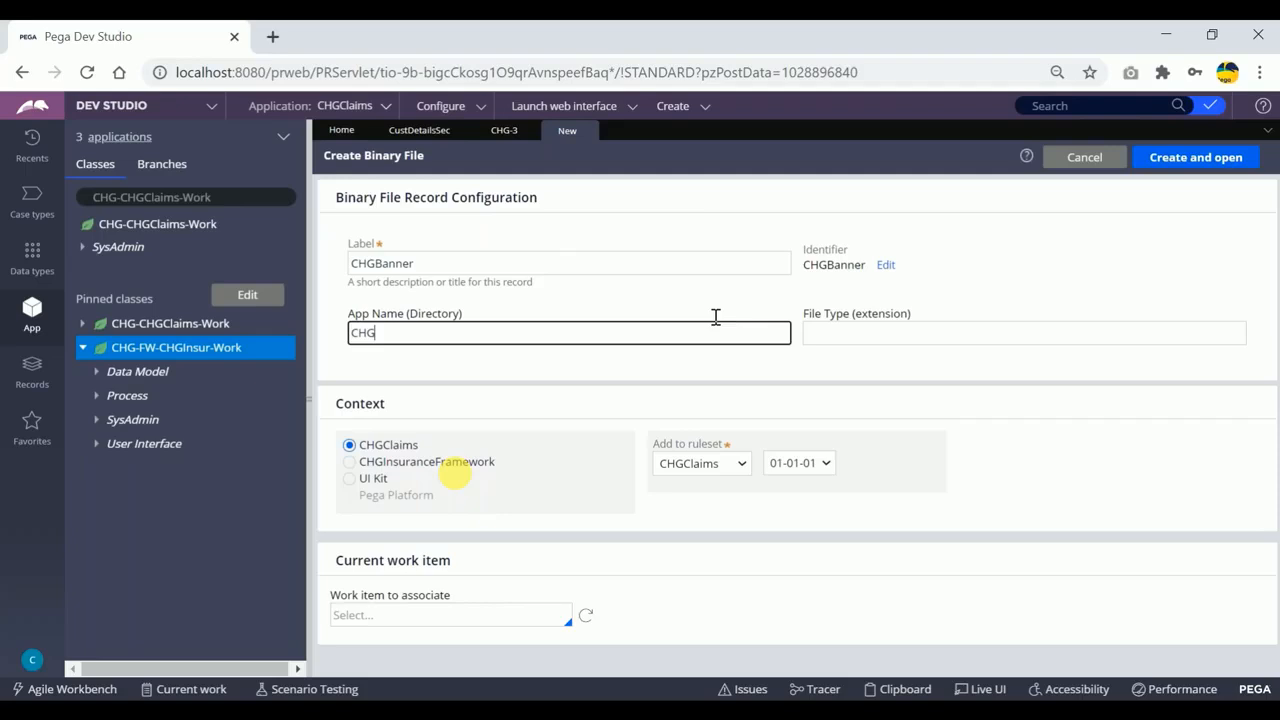
# Set the binary file's extension to PNG and its context to CHGInsuranceFramework with ruleset CHGInsurance 01-01-01.
pyautogui.click(838, 333)
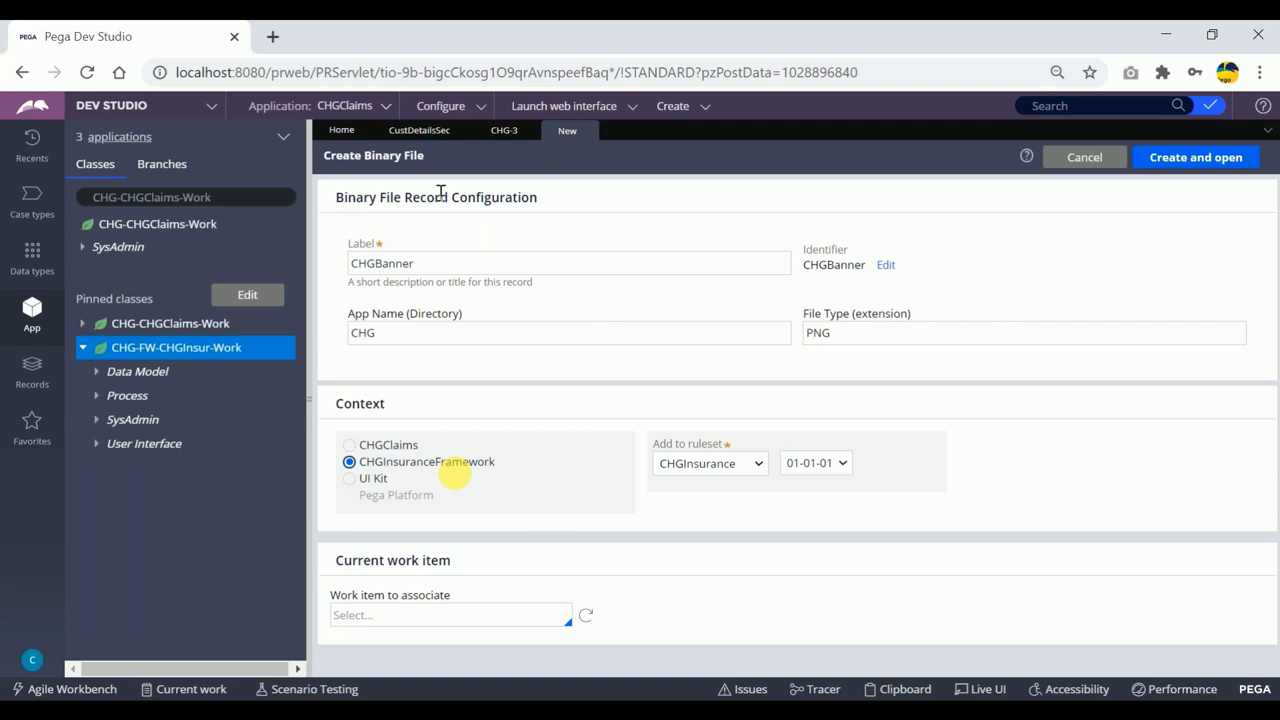
pyautogui.moveTo(840, 332); pyautogui.dragTo(806, 331)
pyautogui.click(840, 333)
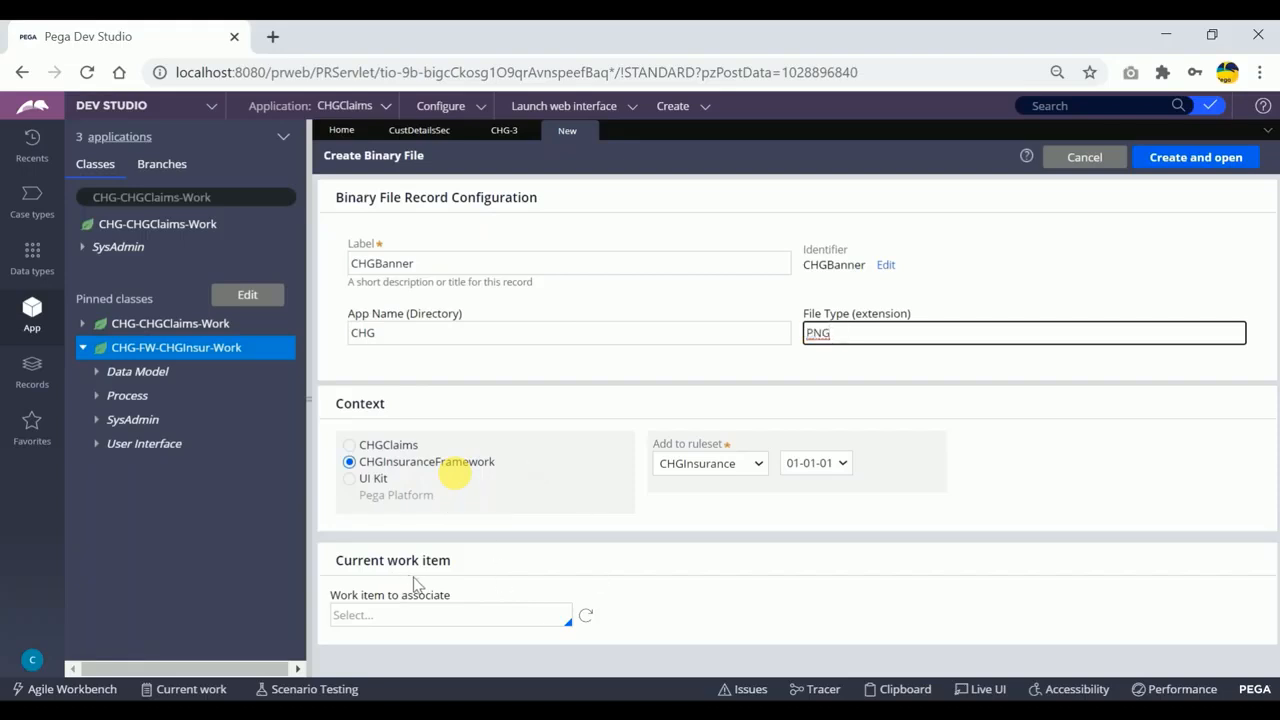
# Switch to File Explorer and open the Images folder inside the trainings folder on the DATA (D:) drive.
pyautogui.press('super')
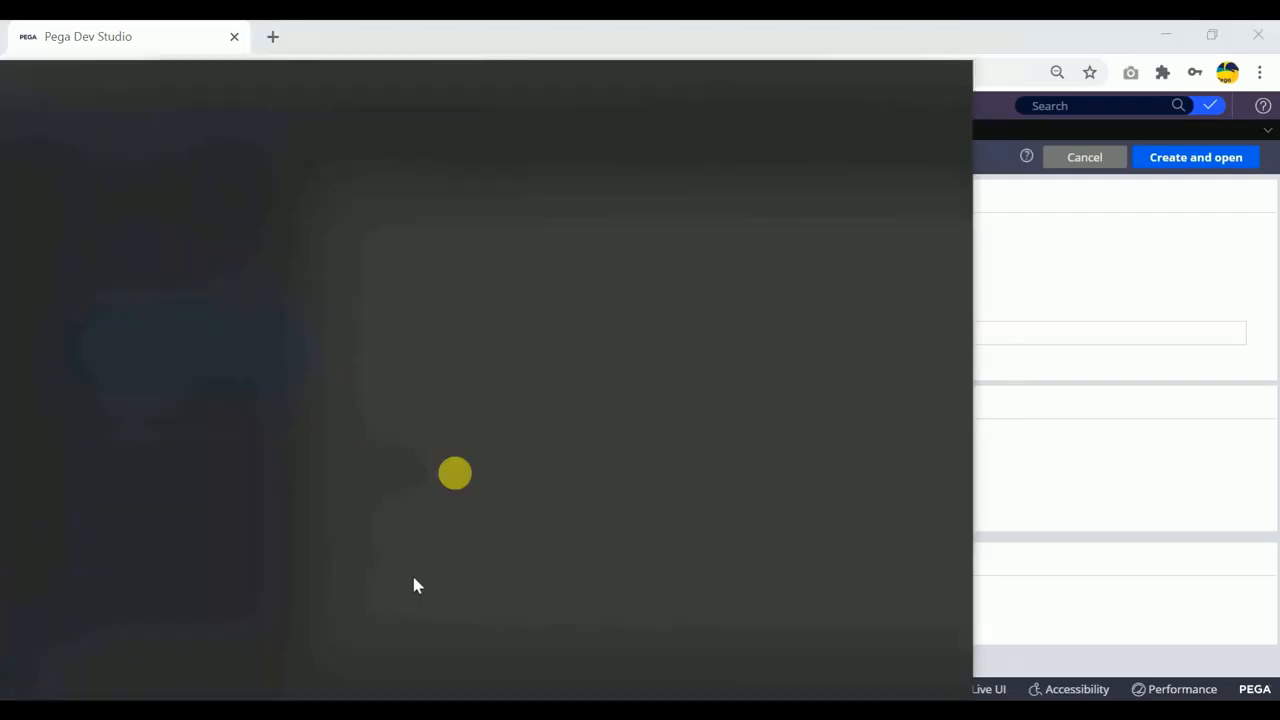
pyautogui.write('this')
pyautogui.press('Return')
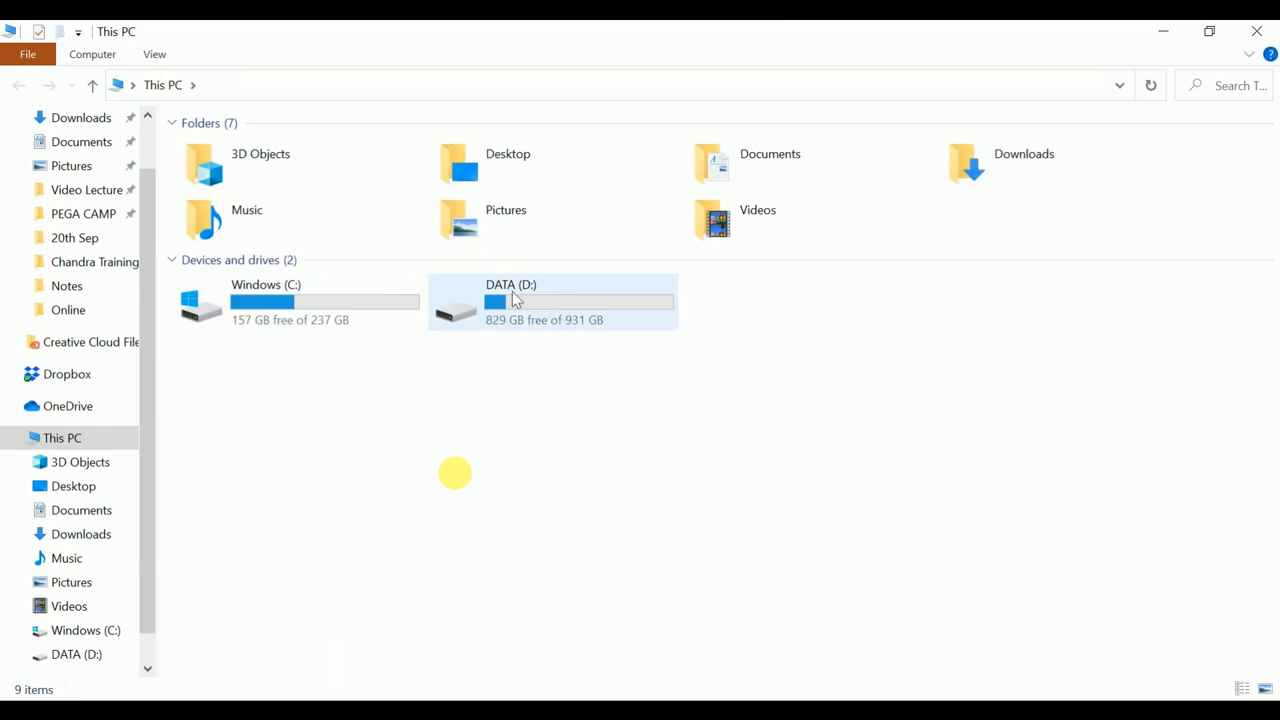
pyautogui.doubleClick(531, 320)
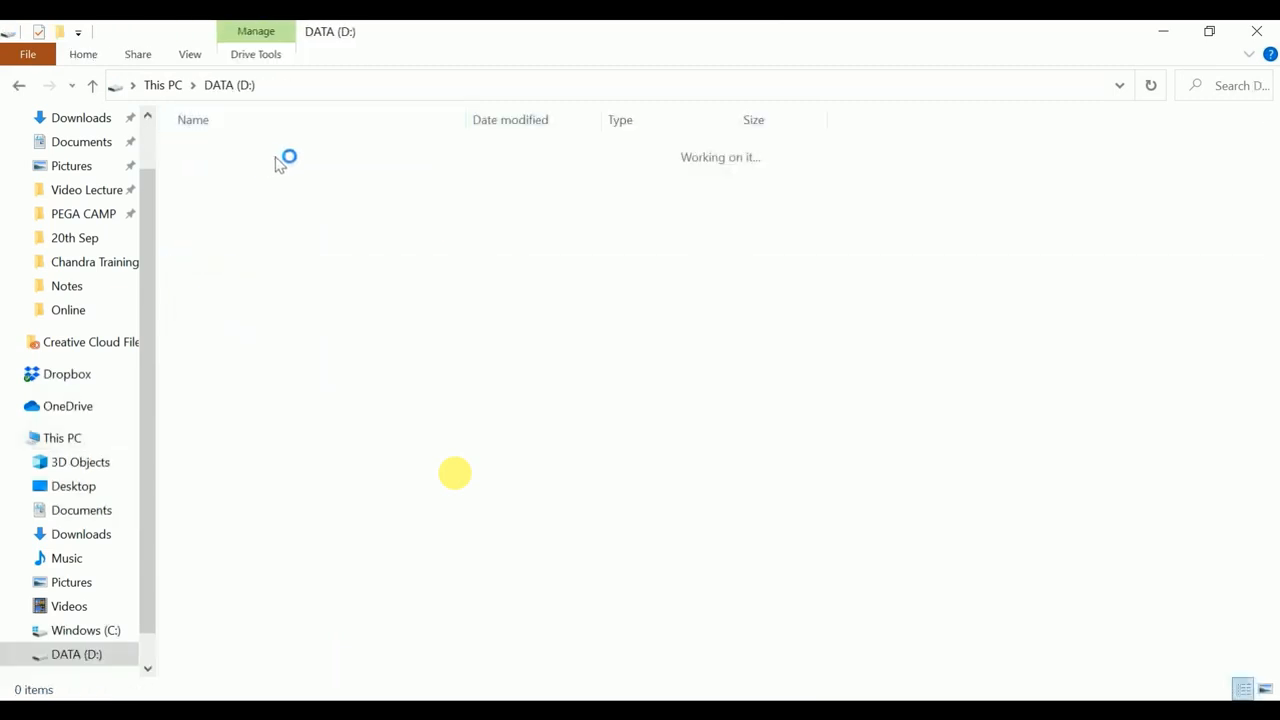
pyautogui.doubleClick(250, 156)
pyautogui.doubleClick(258, 190)
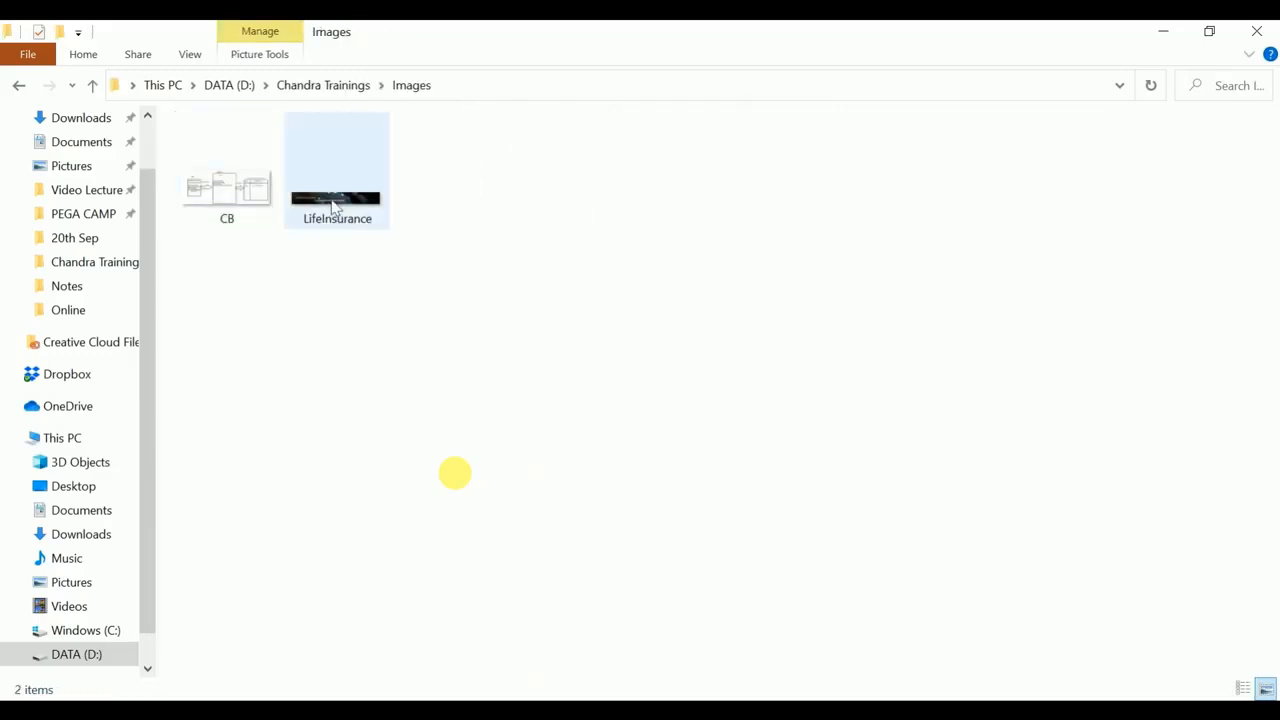
# Return to Pega Dev Studio and create and open the CHGBanner binary file record in the CHGInsuranceFramework context.
pyautogui.moveTo(333, 205)
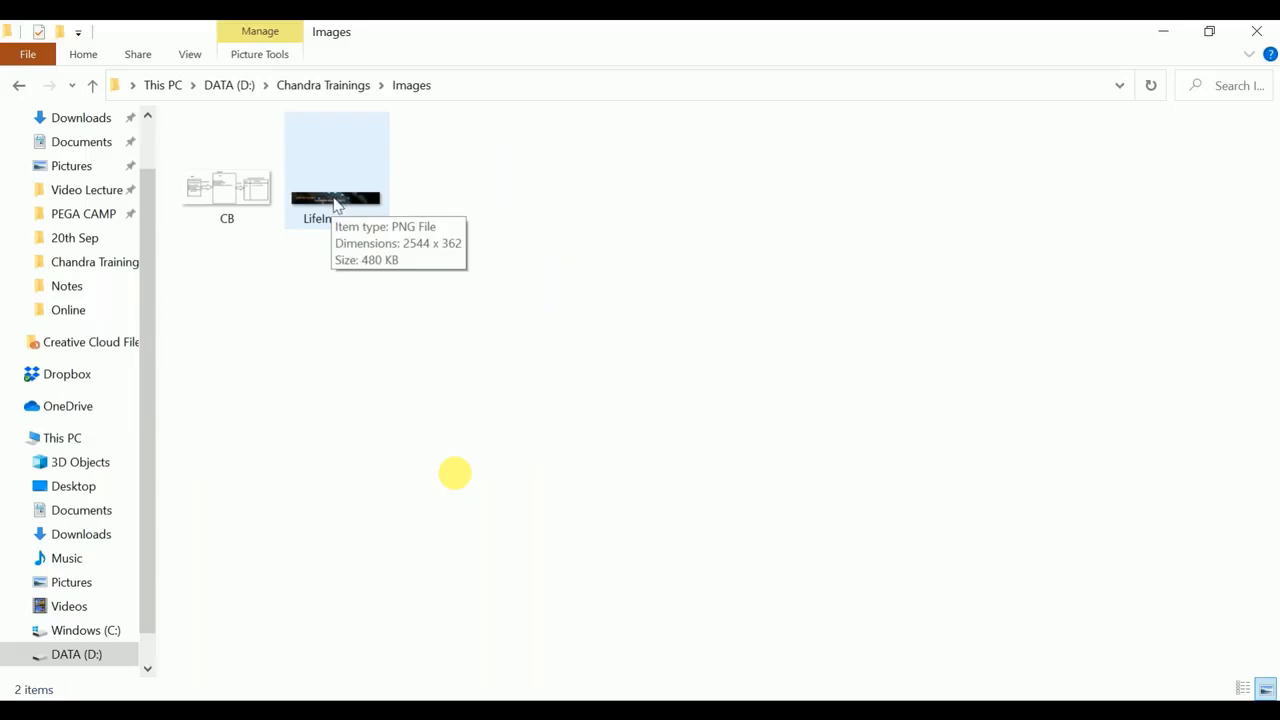
pyautogui.click(1165, 33)
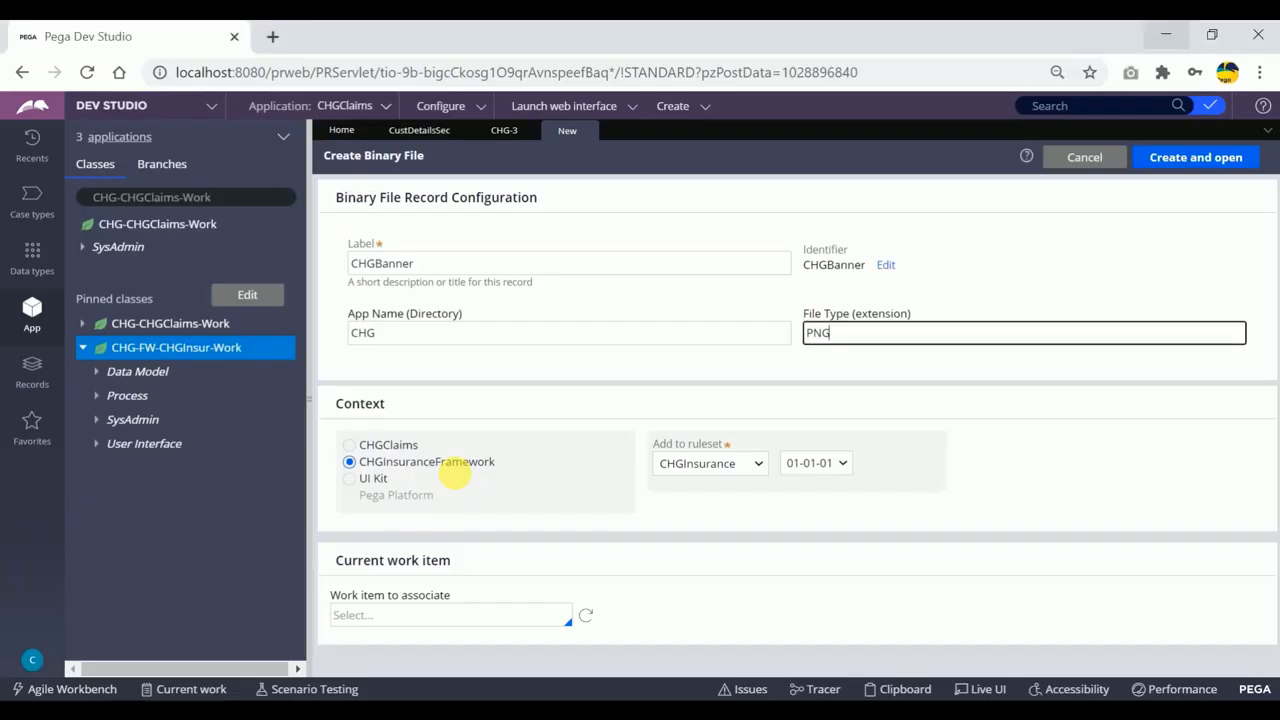
pyautogui.moveTo(512, 470); pyautogui.dragTo(373, 472)
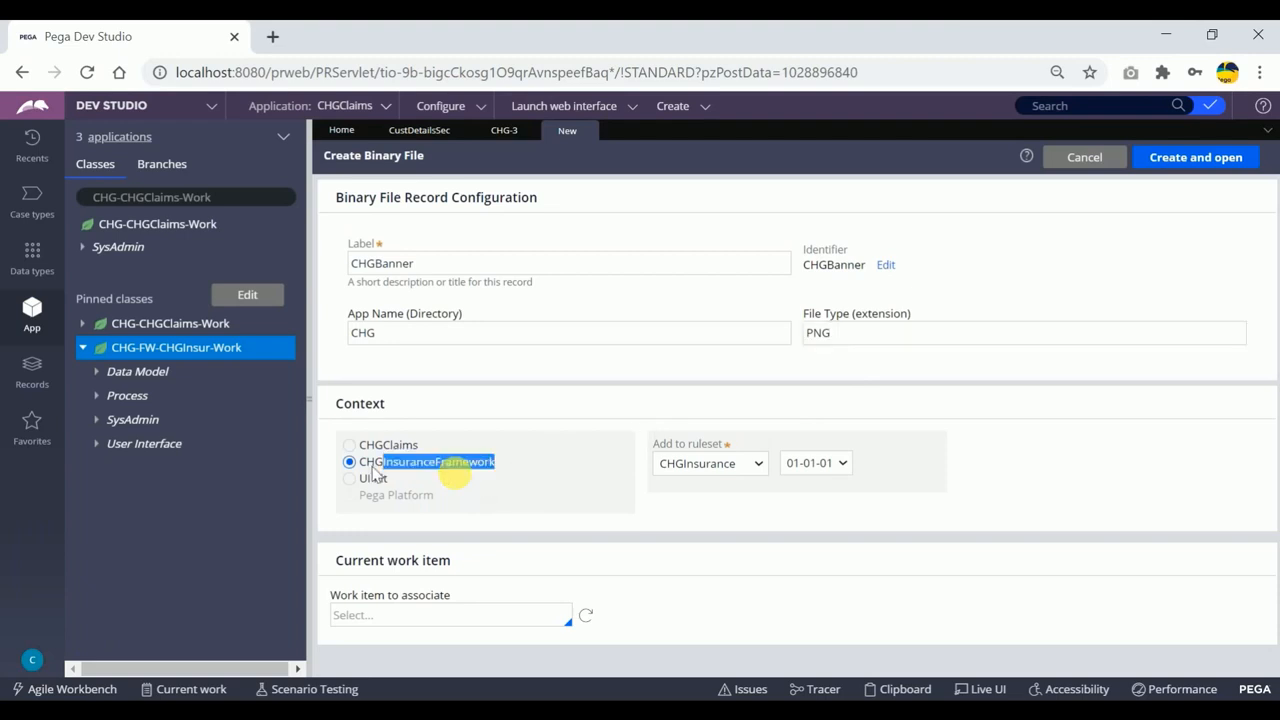
pyautogui.click(537, 477)
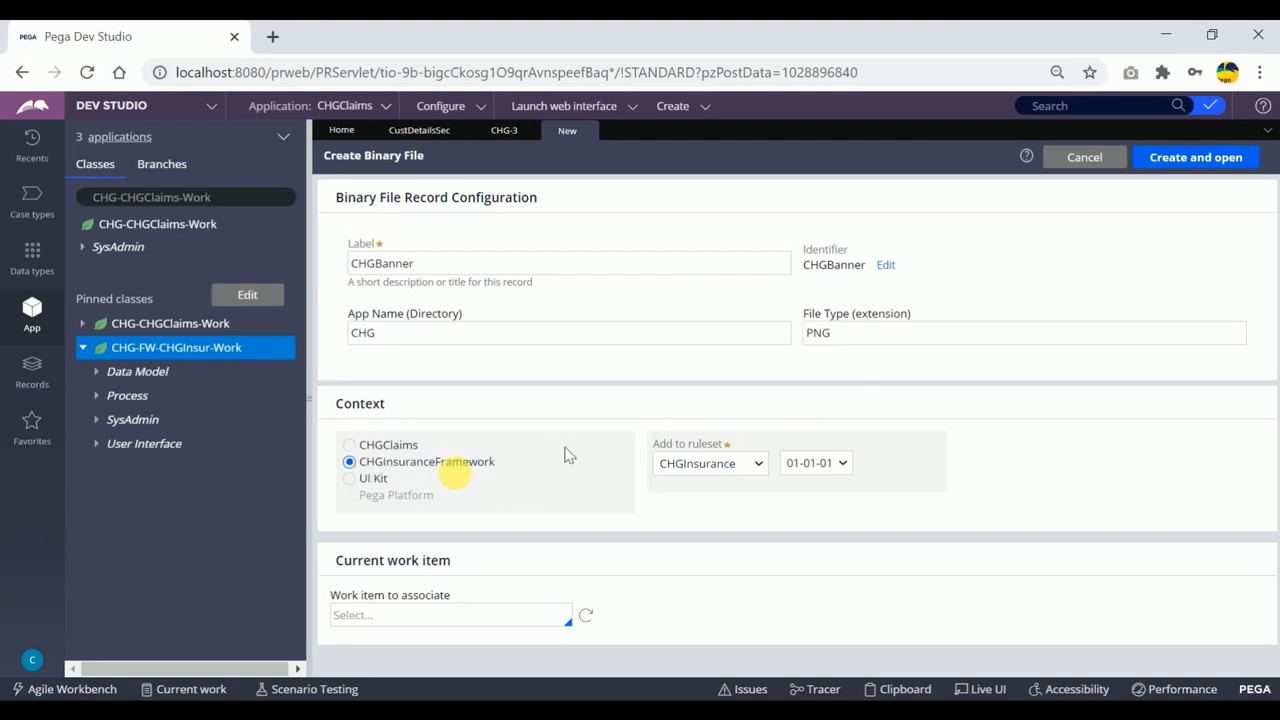
pyautogui.click(1194, 160)
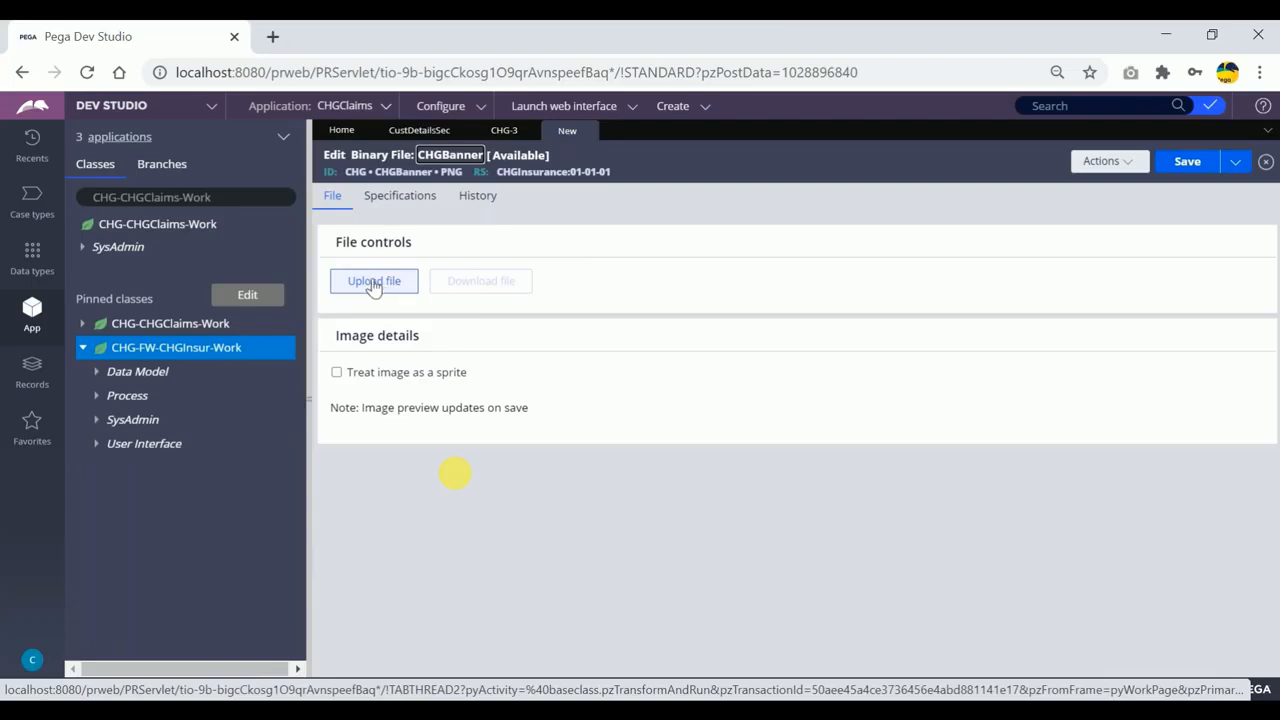
# Start a file upload for the binary file record and choose LifeInsurance from the Images folder.
pyautogui.click(372, 283)
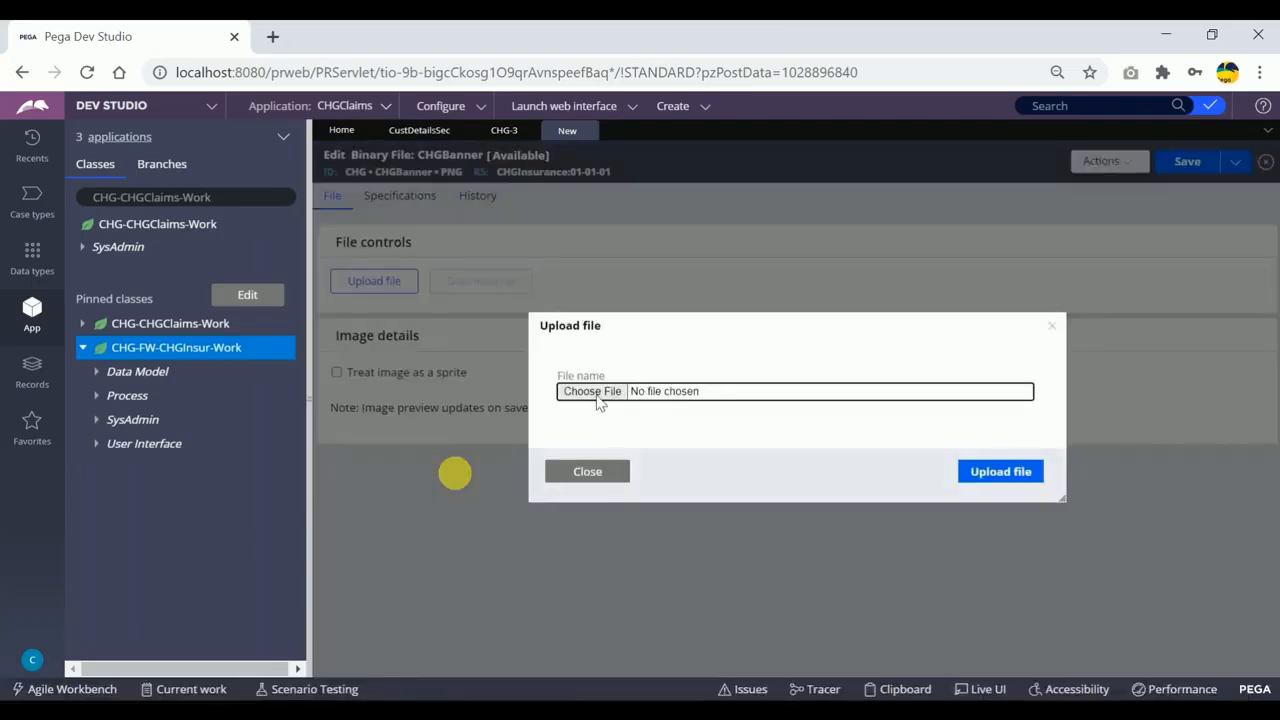
pyautogui.click(592, 391)
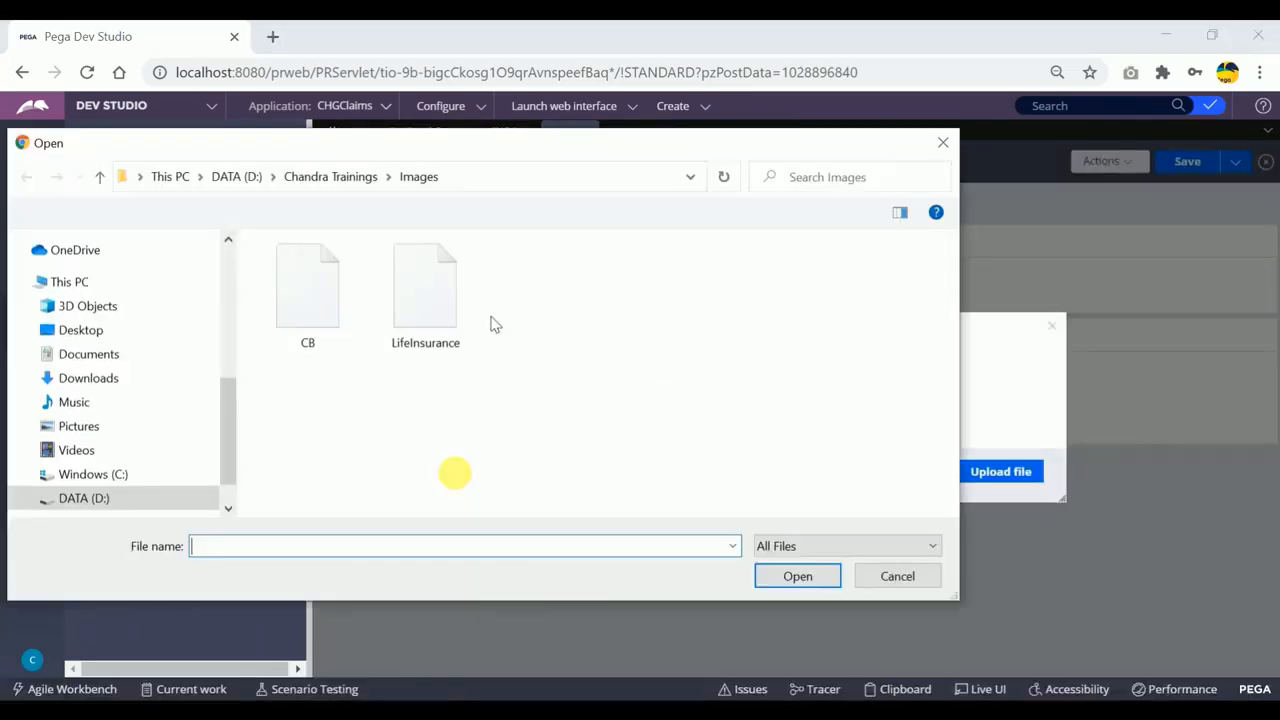
pyautogui.click(433, 314)
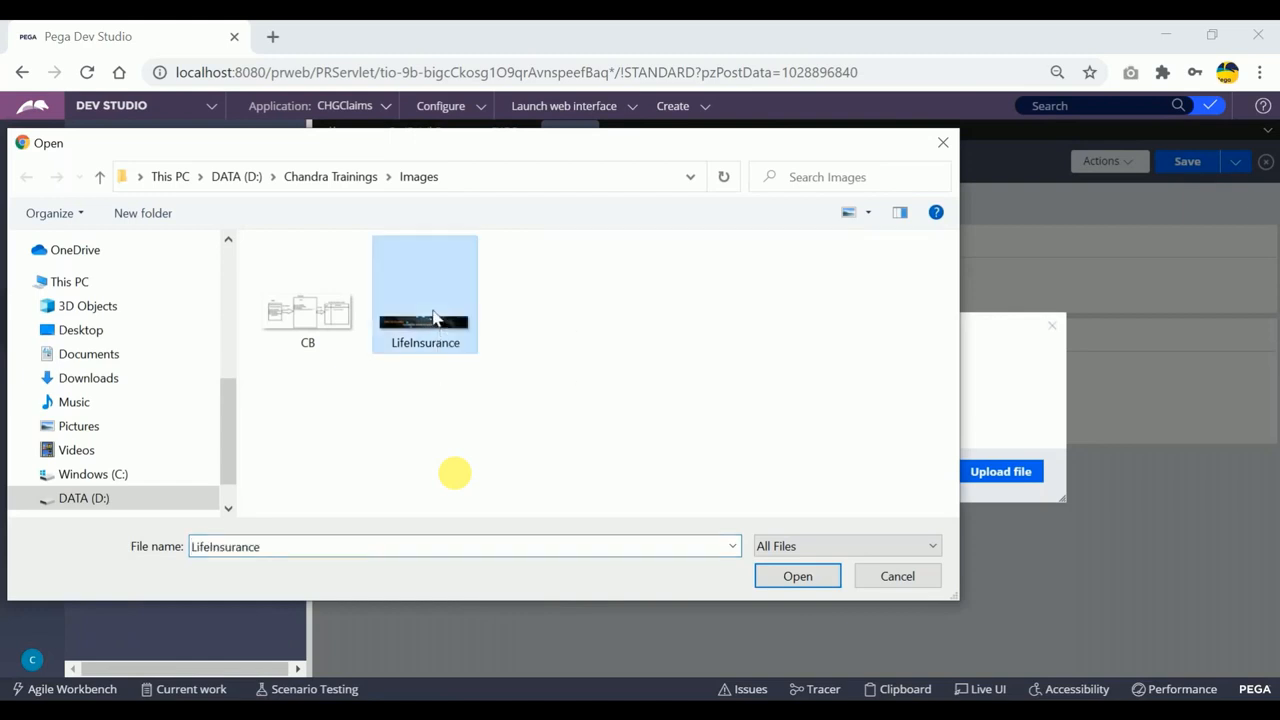
pyautogui.click(794, 577)
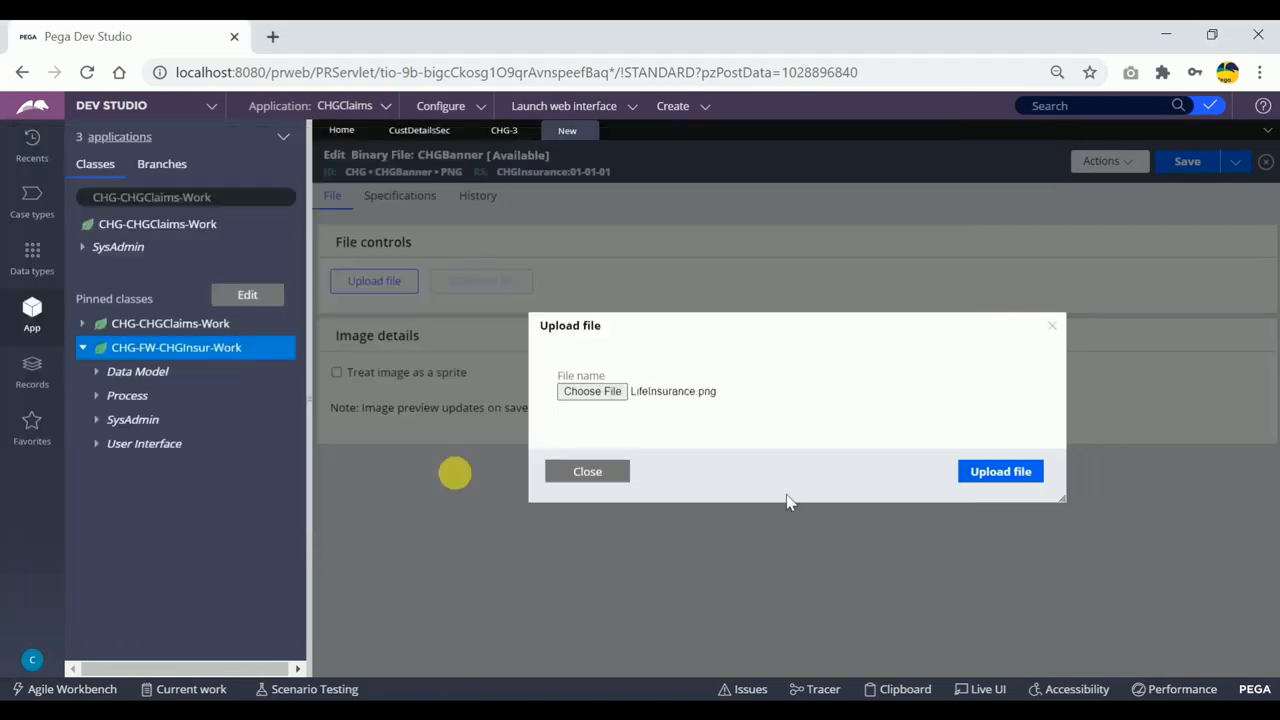
pyautogui.click(714, 399)
pyautogui.click(897, 574)
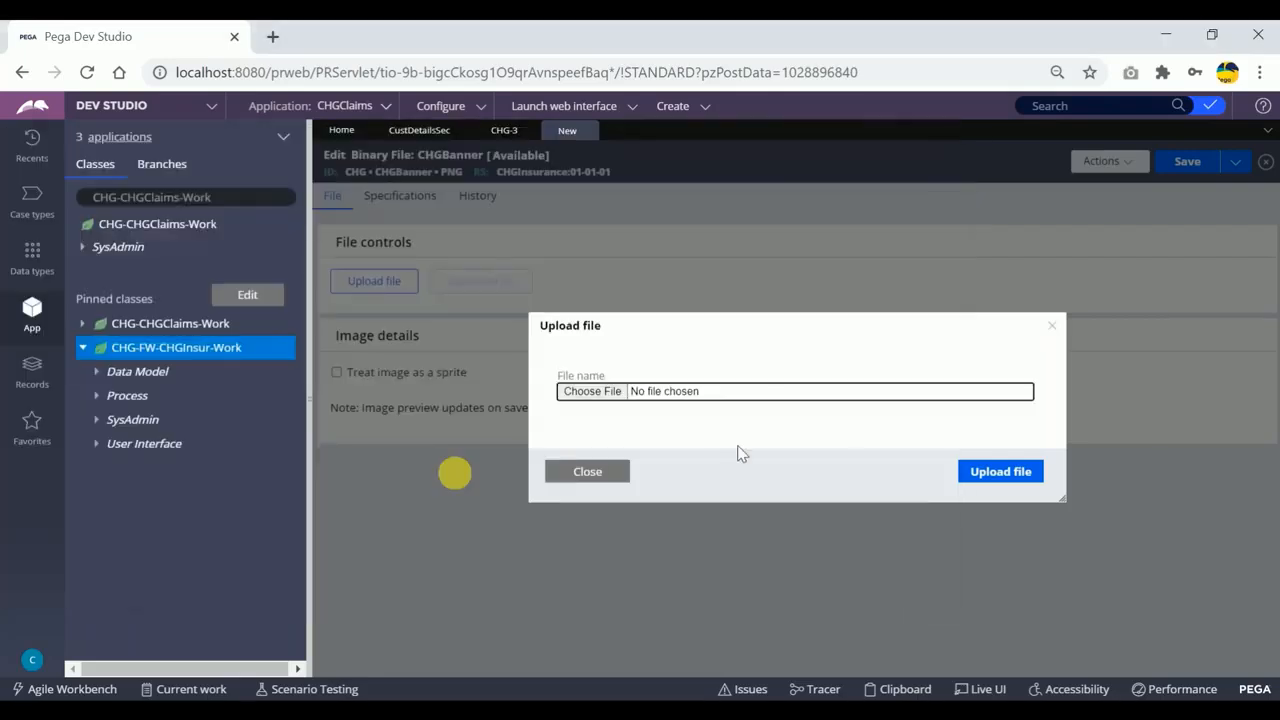
pyautogui.click(980, 466)
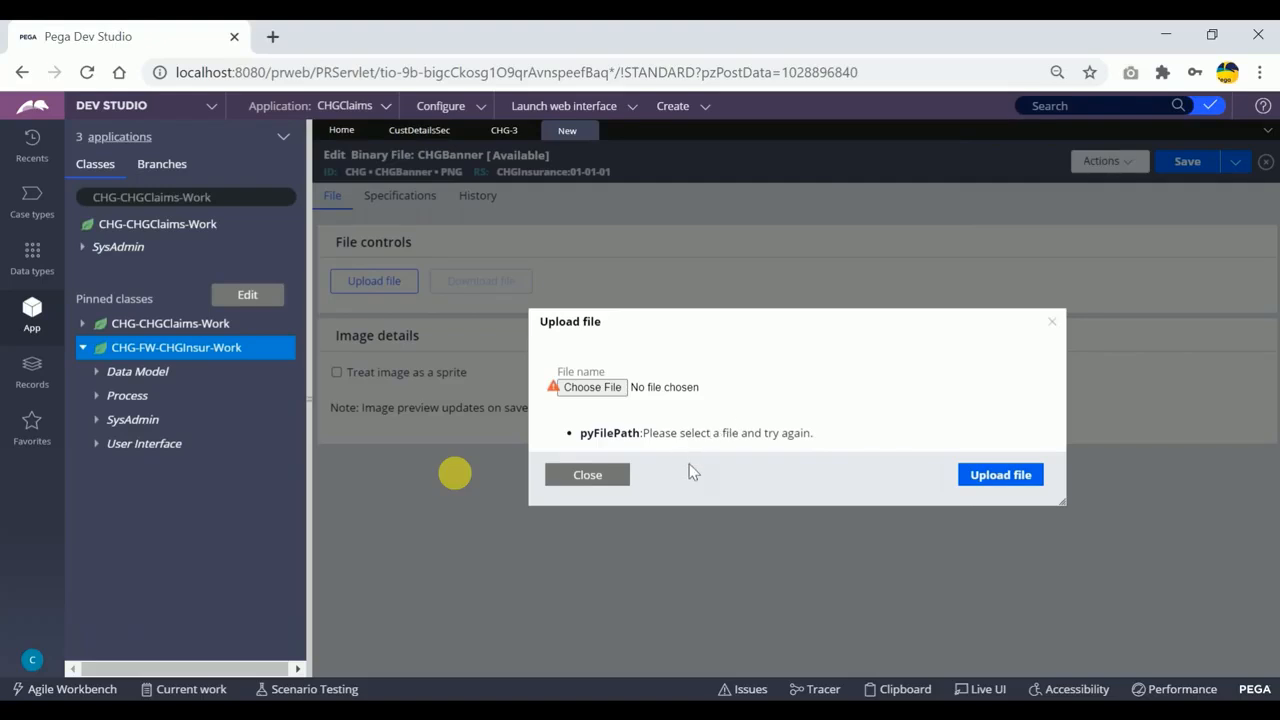
# Choose LifeInsurance.png again and upload it to the CHGBanner binary file record.
pyautogui.click(595, 387)
pyautogui.click(425, 300)
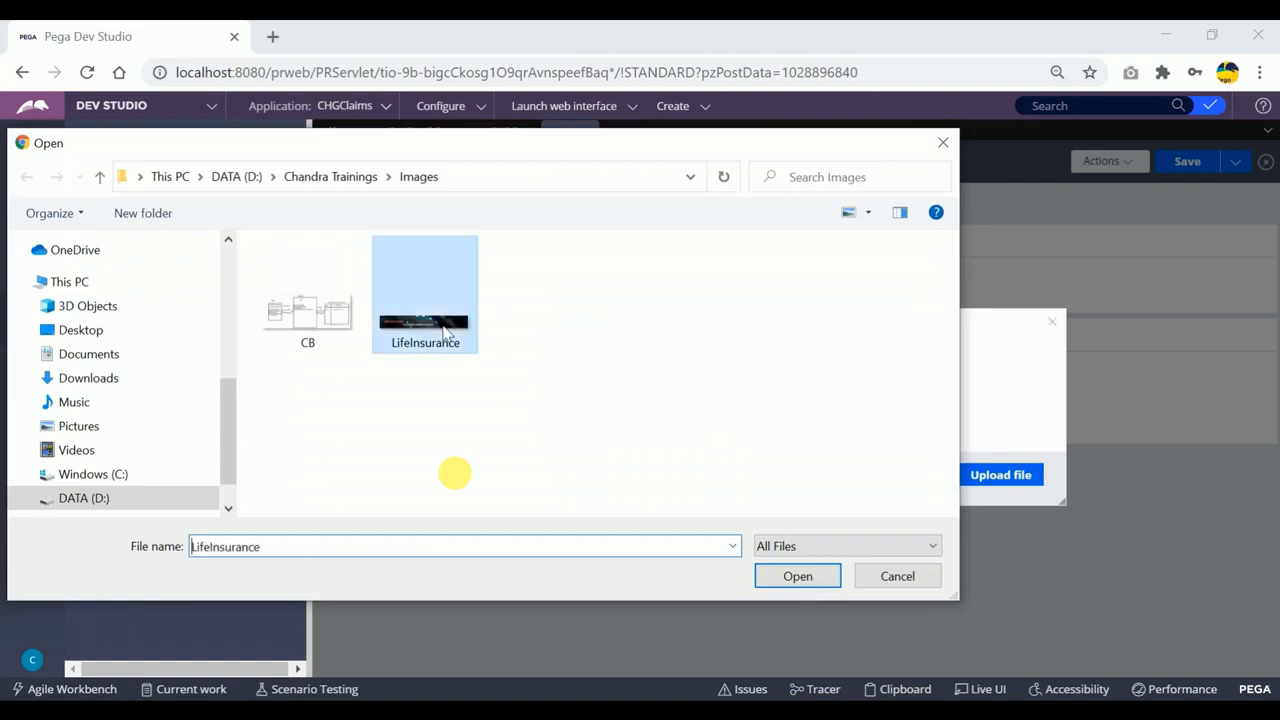
pyautogui.click(822, 578)
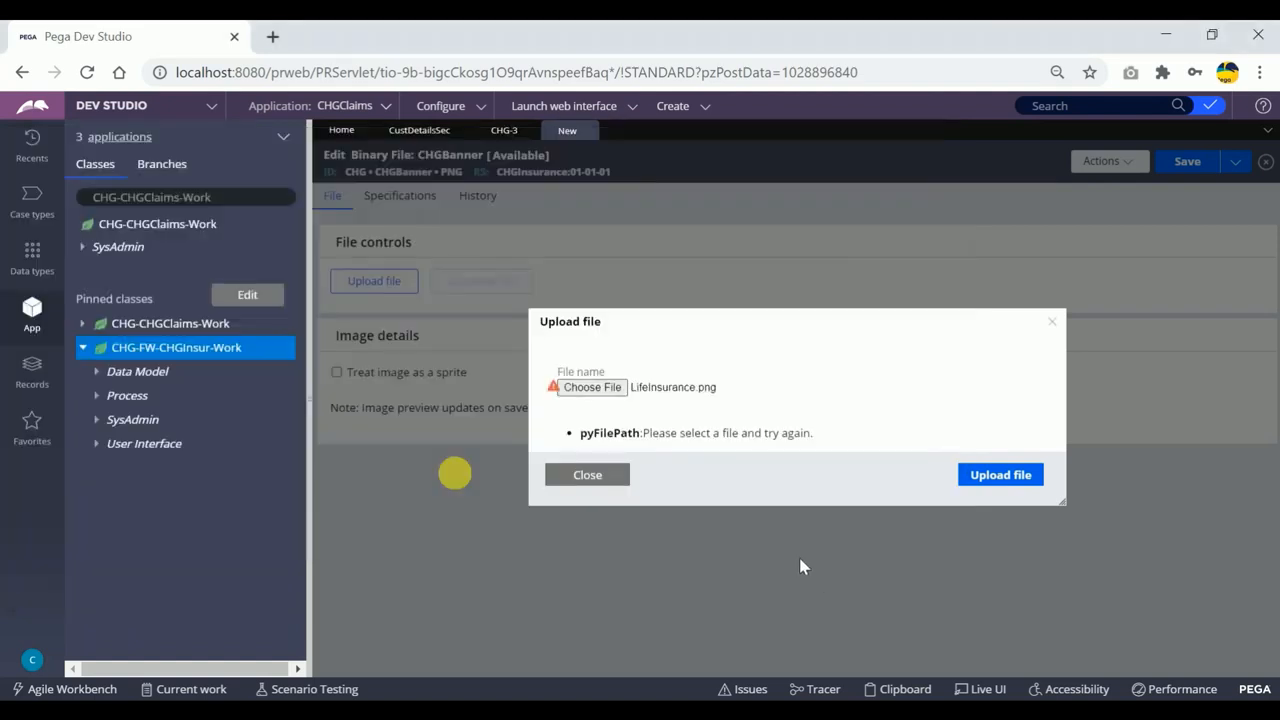
pyautogui.click(996, 476)
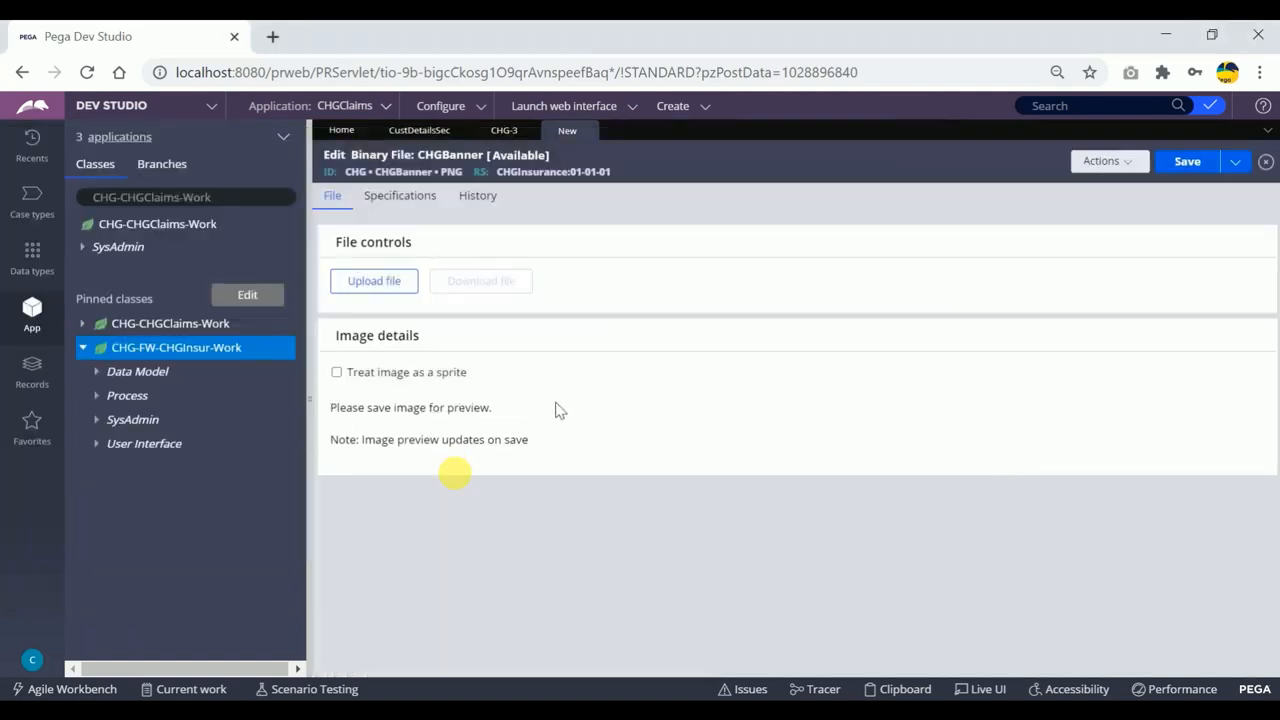
# Collapse the class explorer, save the CHGBanner record and inspect its image preview across the full width and height.
pyautogui.moveTo(333, 410); pyautogui.dragTo(493, 420)
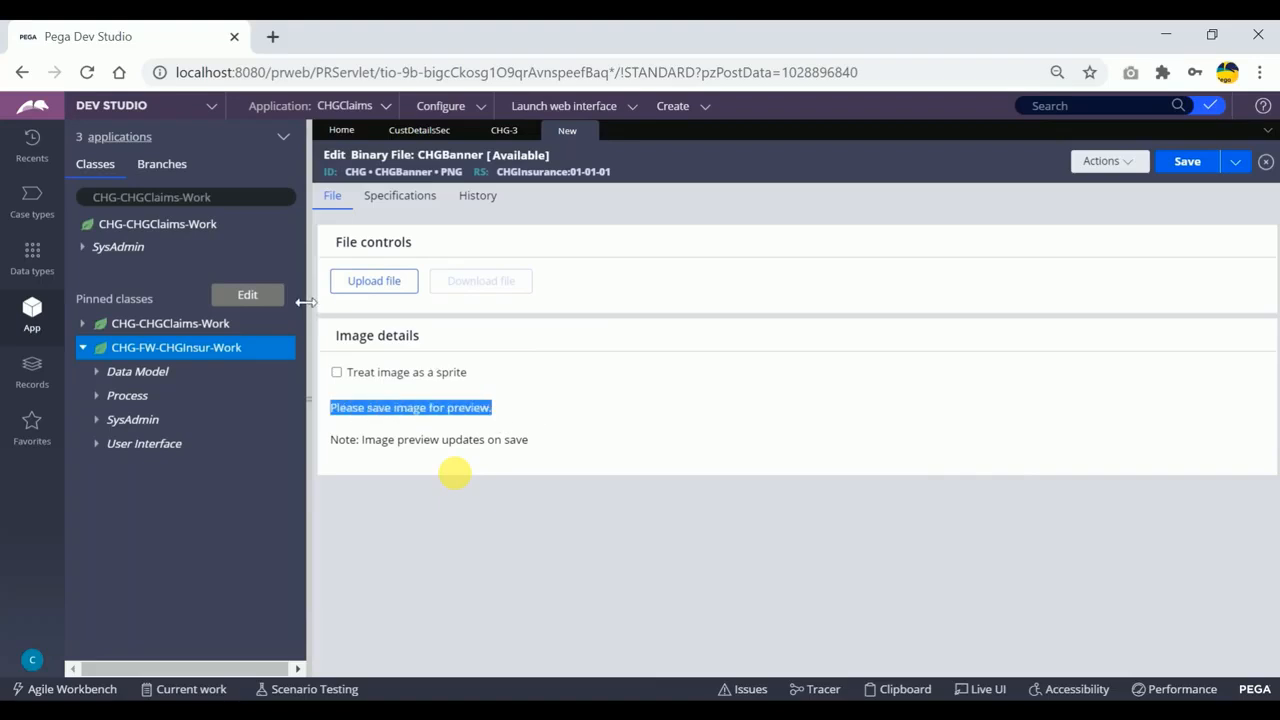
pyautogui.moveTo(305, 302); pyautogui.dragTo(66, 293)
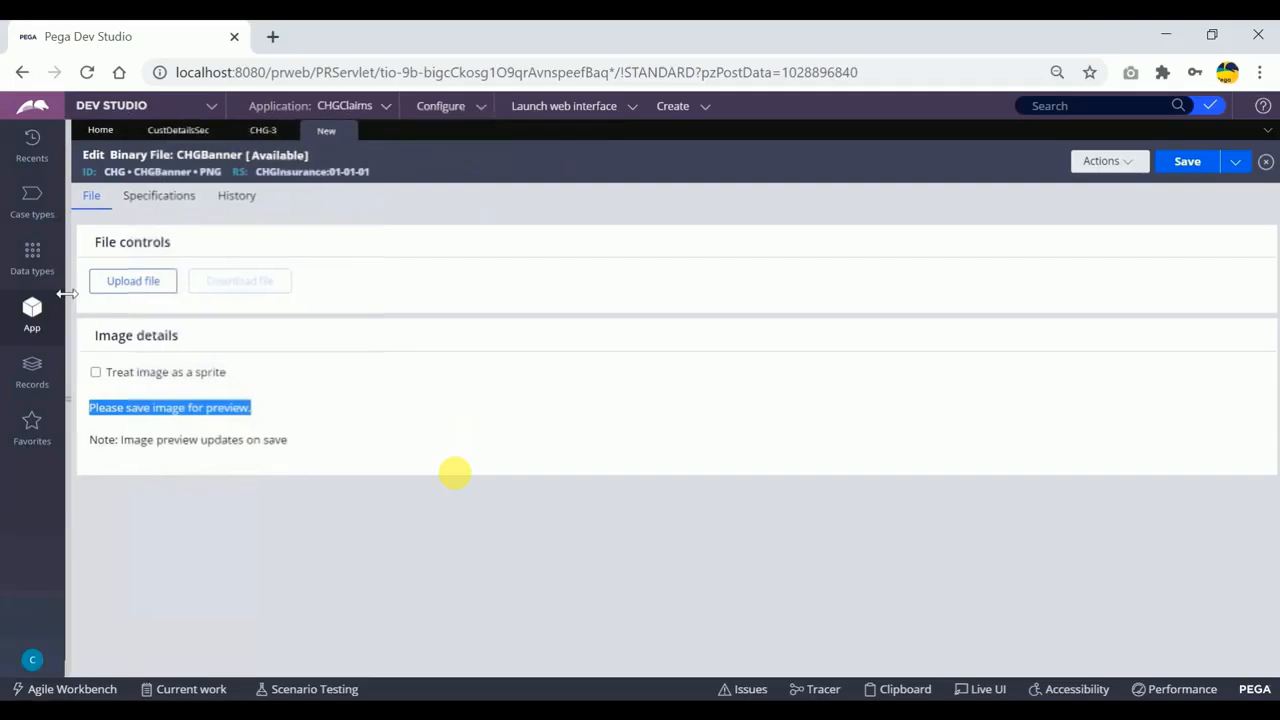
pyautogui.click(714, 283)
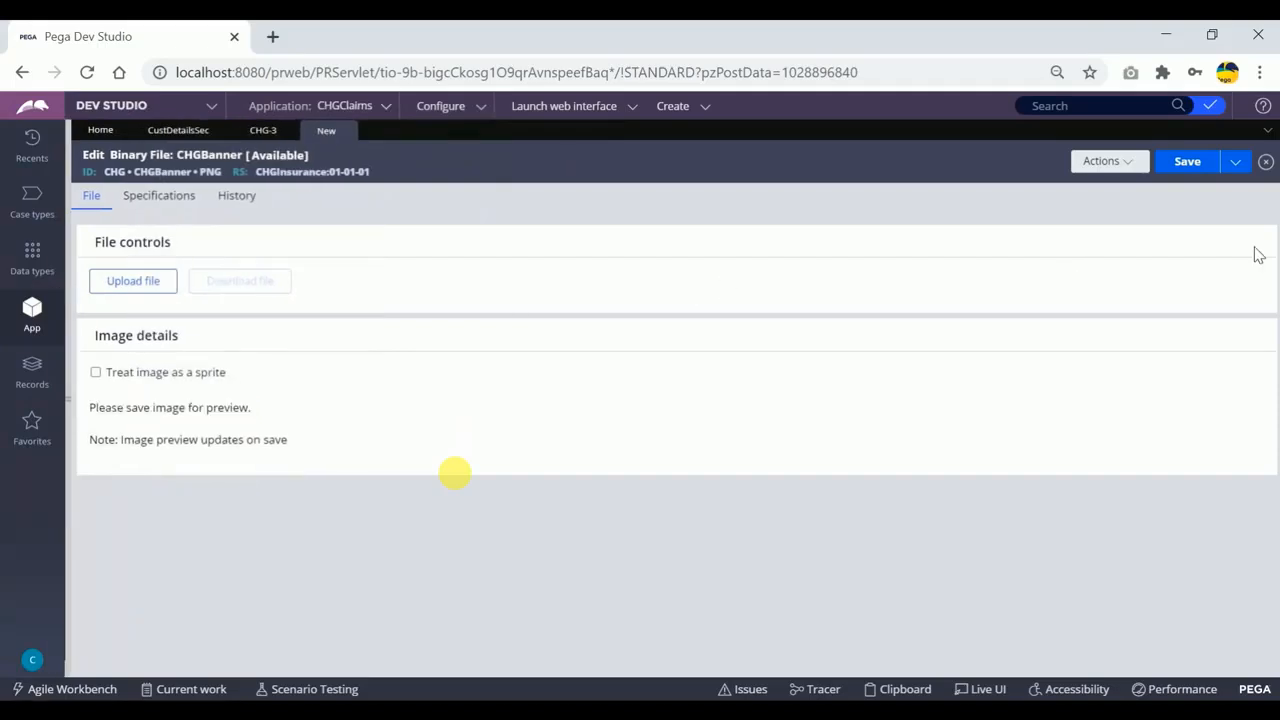
pyautogui.click(1188, 162)
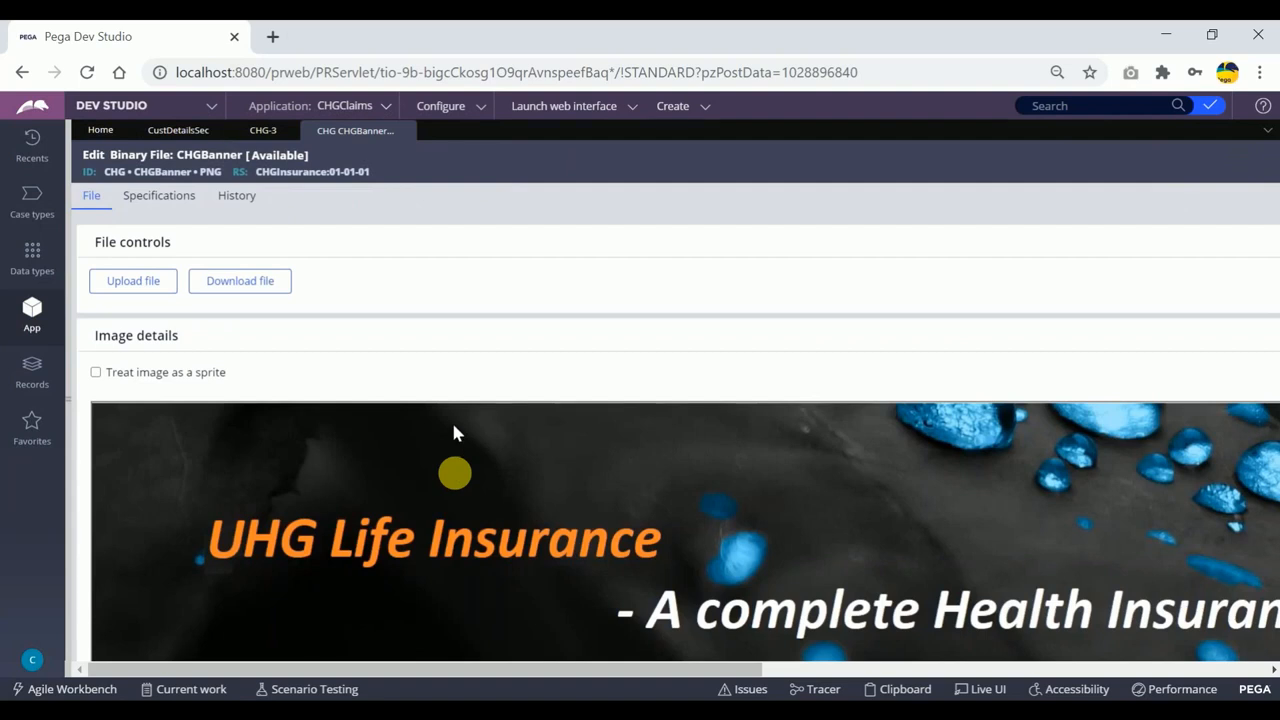
pyautogui.scroll(-2, 451, 440)
pyautogui.scroll(2, 451, 443)
pyautogui.scroll(-2, 481, 446)
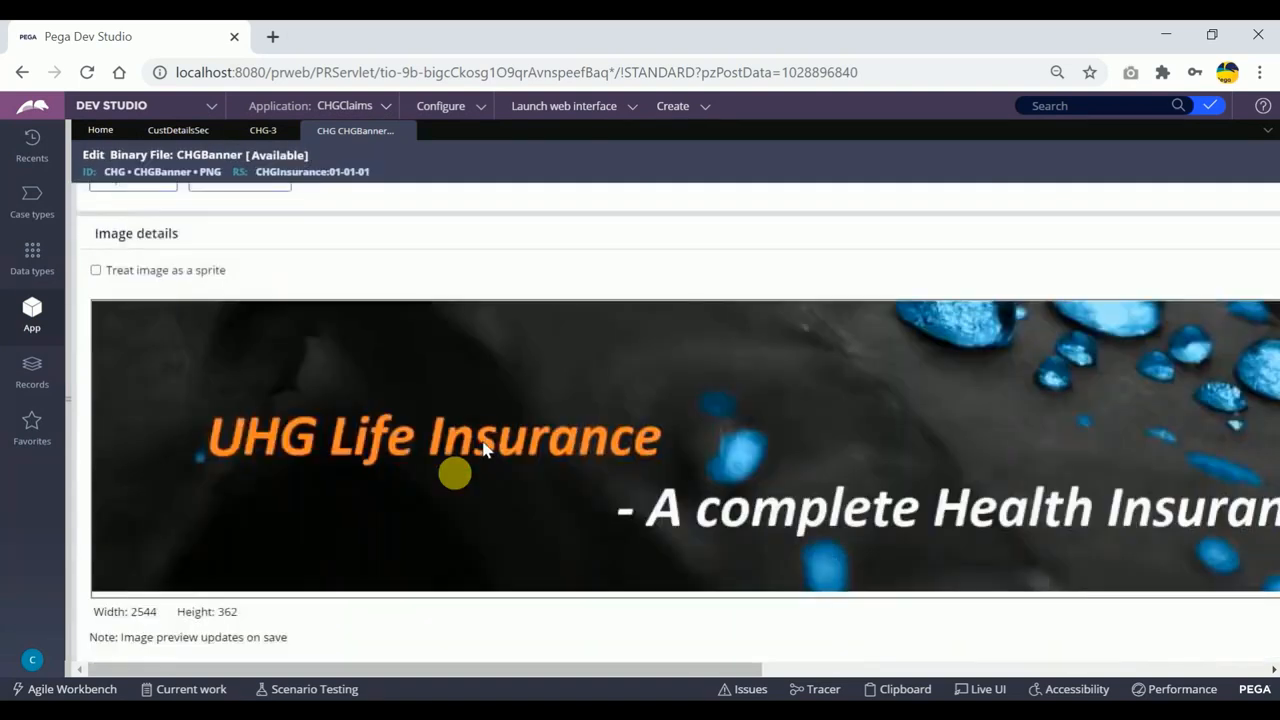
pyautogui.scroll(2, 630, 582)
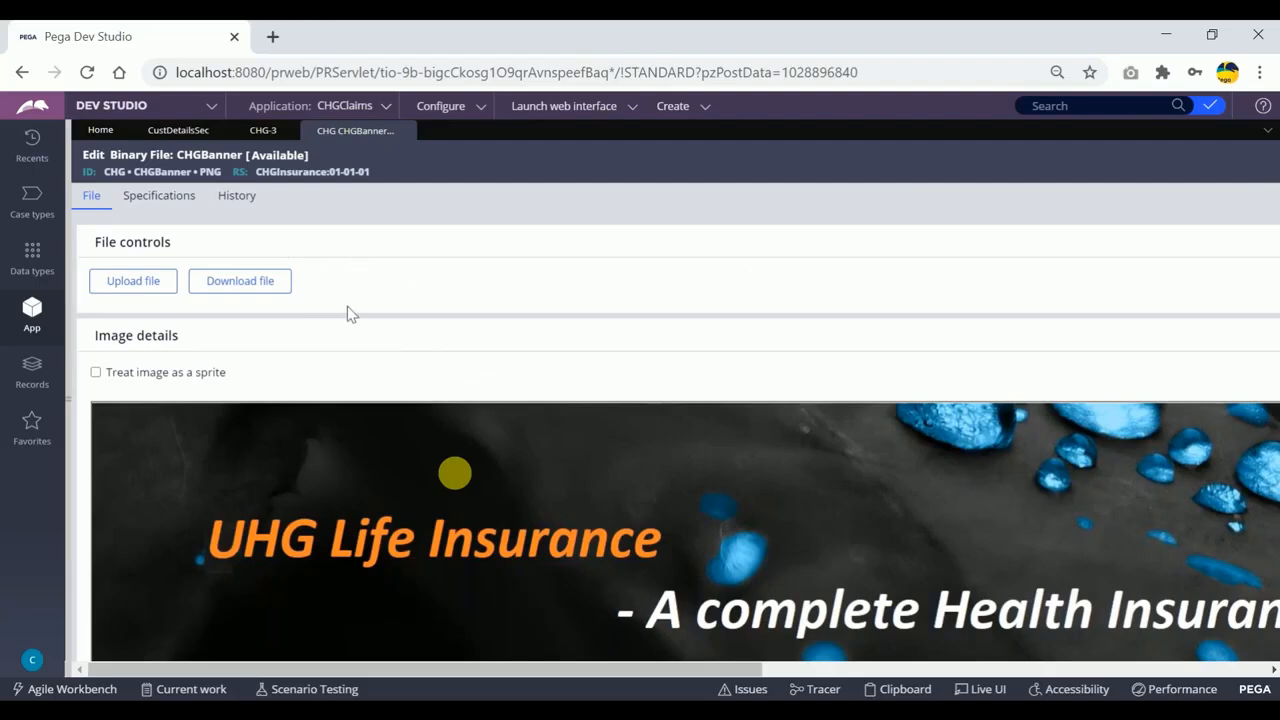
pyautogui.moveTo(657, 673); pyautogui.dragTo(1157, 673)
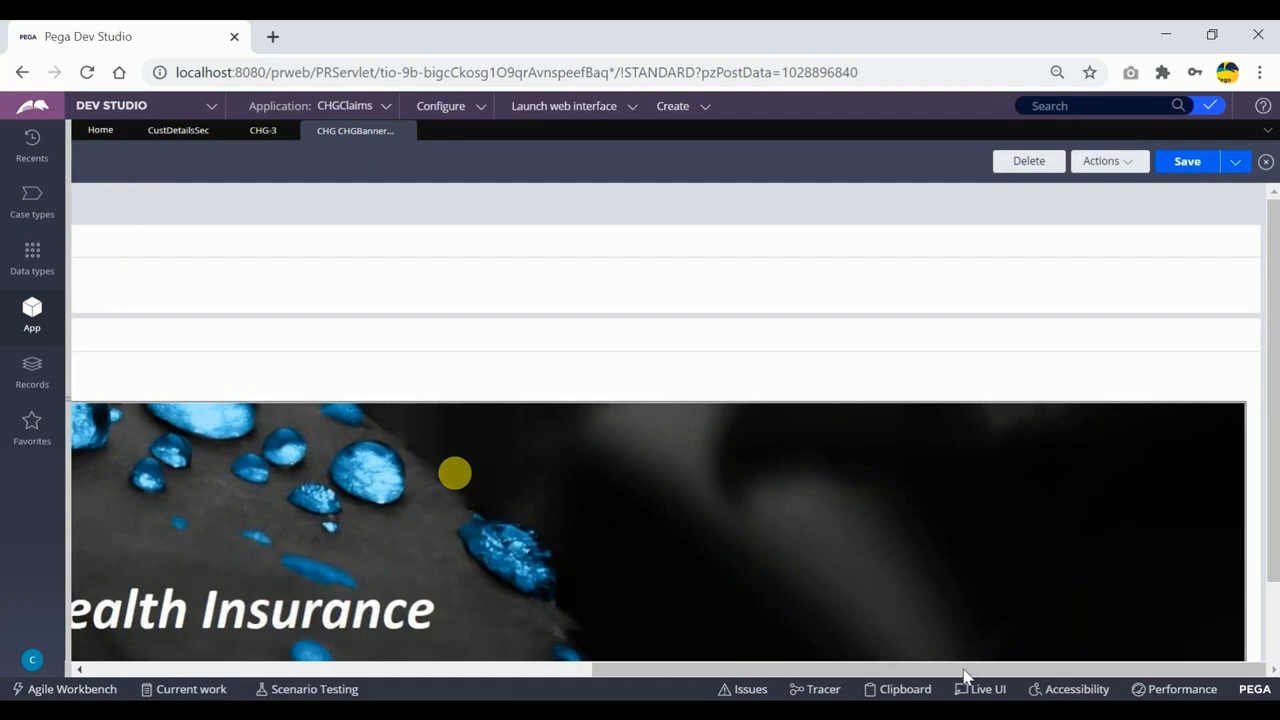
pyautogui.moveTo(960, 680); pyautogui.dragTo(349, 654)
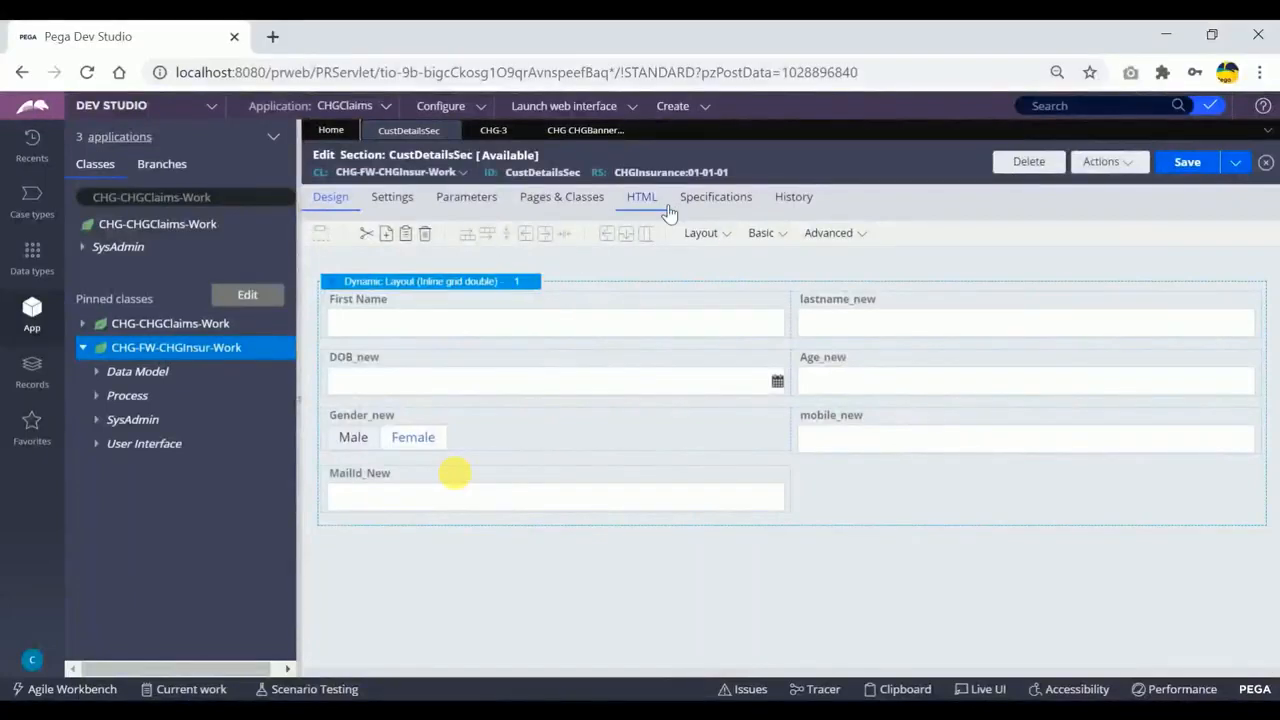
# Switch to the CustDetailsSec section and add a dynamic layout above the existing inline grid double layout.
pyautogui.click(783, 240)
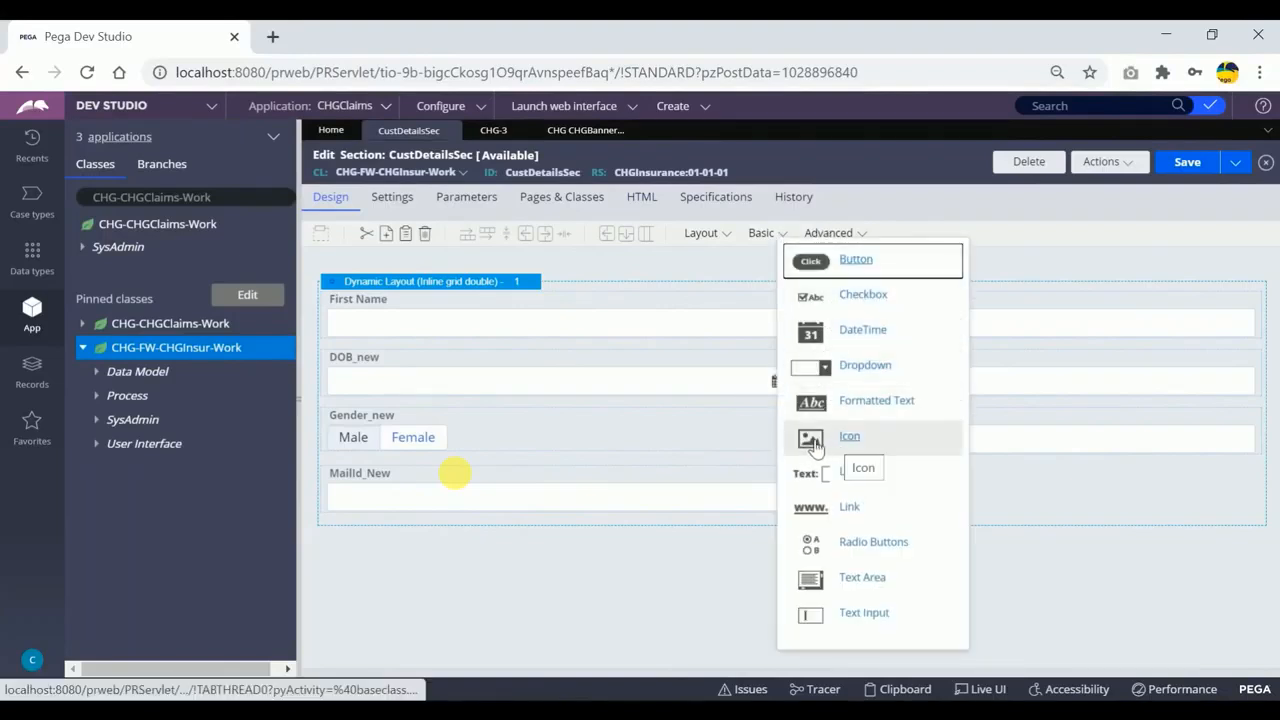
pyautogui.click(643, 580)
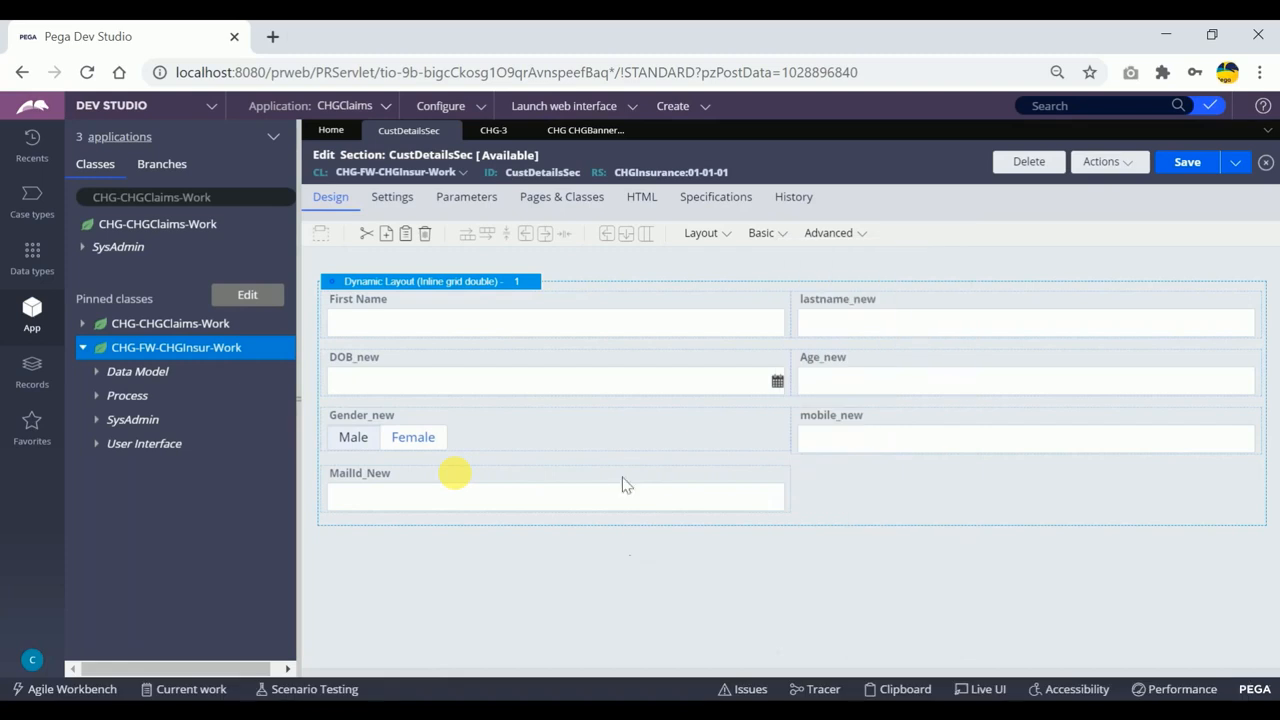
pyautogui.click(729, 237)
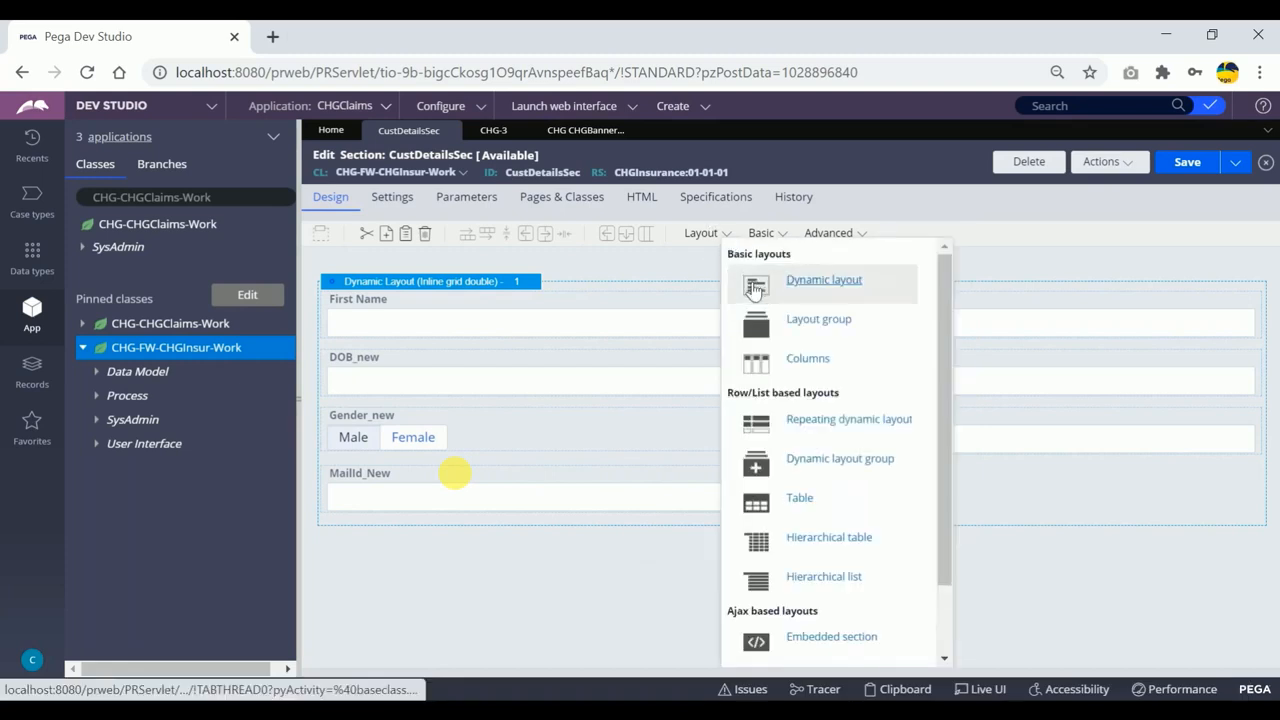
pyautogui.moveTo(754, 289); pyautogui.dragTo(690, 281)
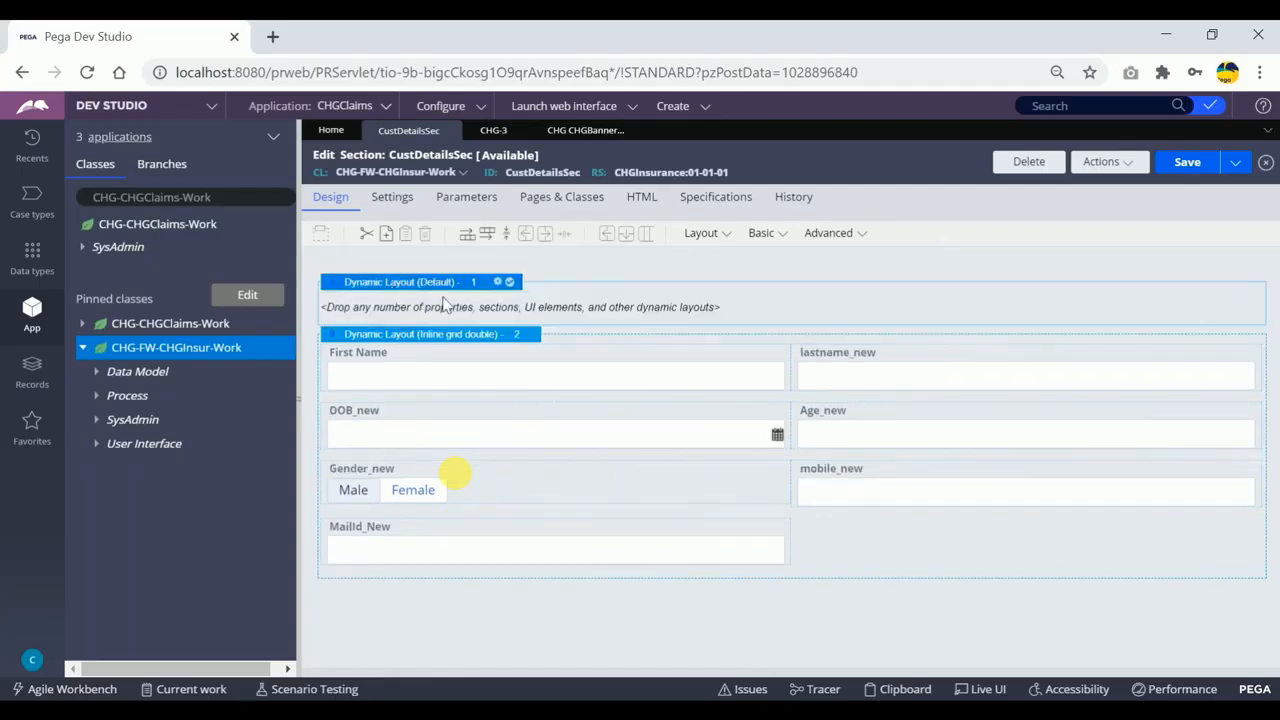
# Add an Icon control to the empty default dynamic layout and set its icon source to Image.
pyautogui.click(784, 236)
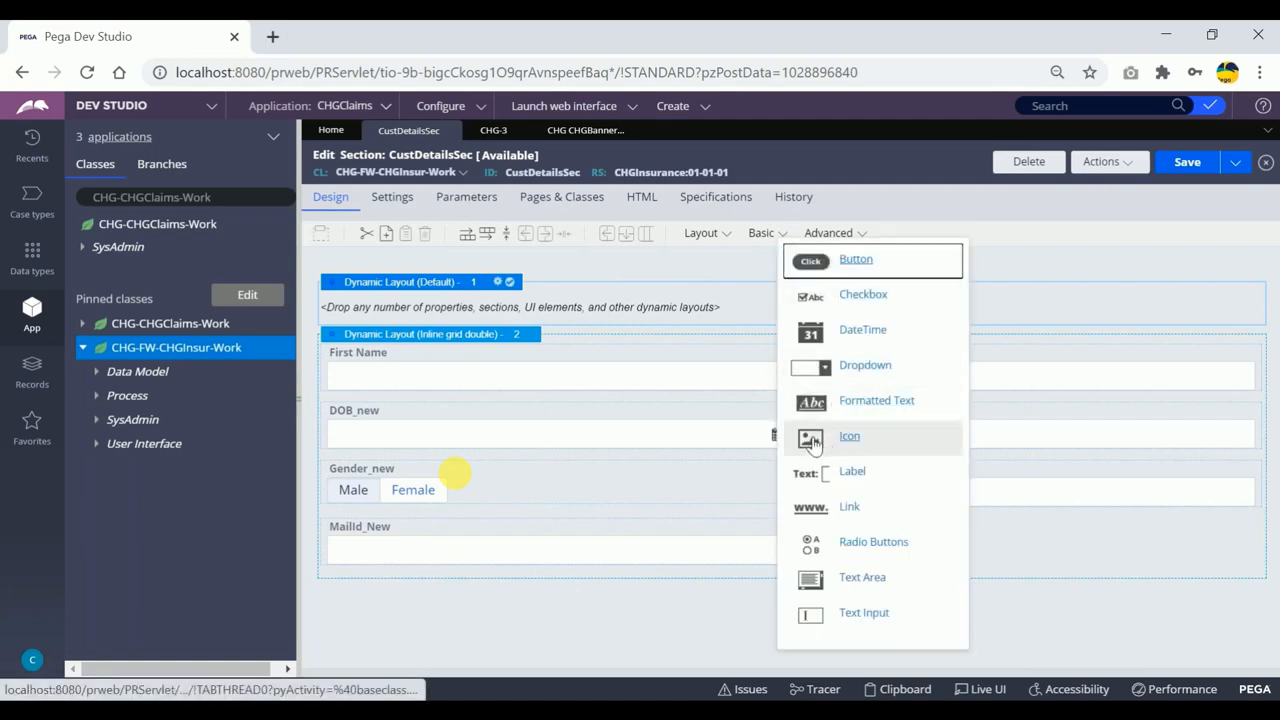
pyautogui.moveTo(810, 440); pyautogui.dragTo(630, 306)
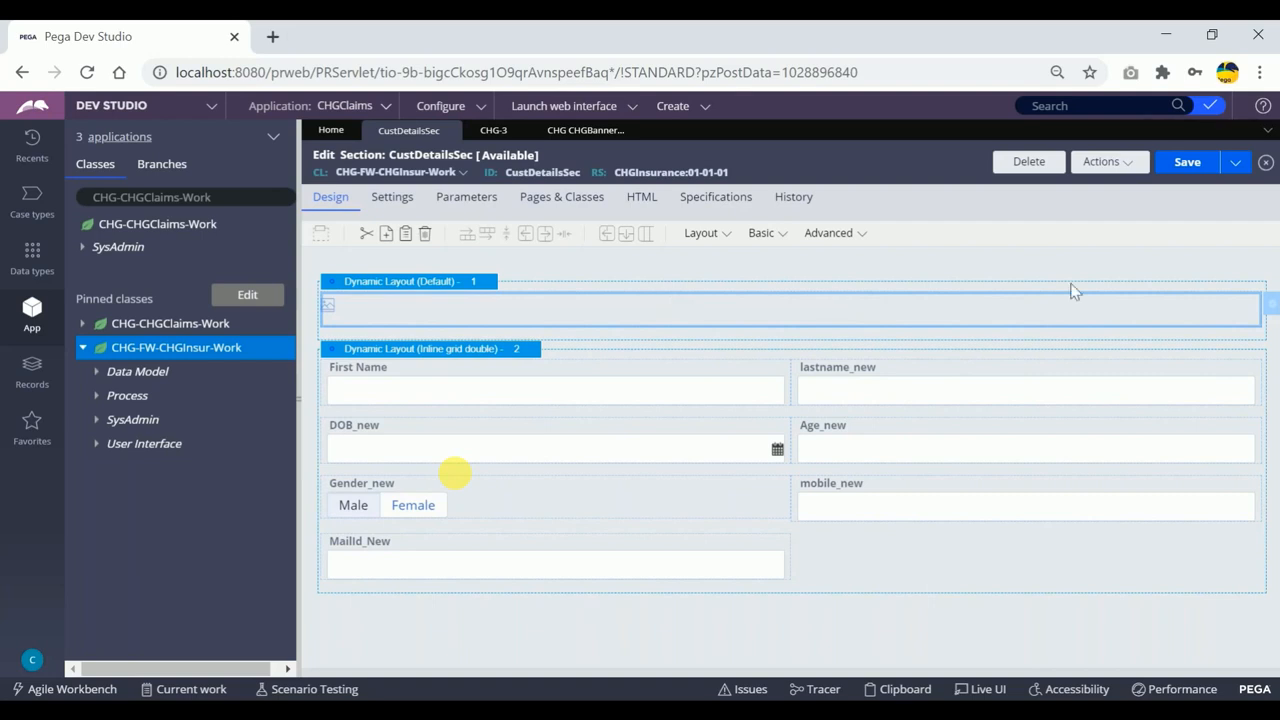
pyautogui.doubleClick(900, 305)
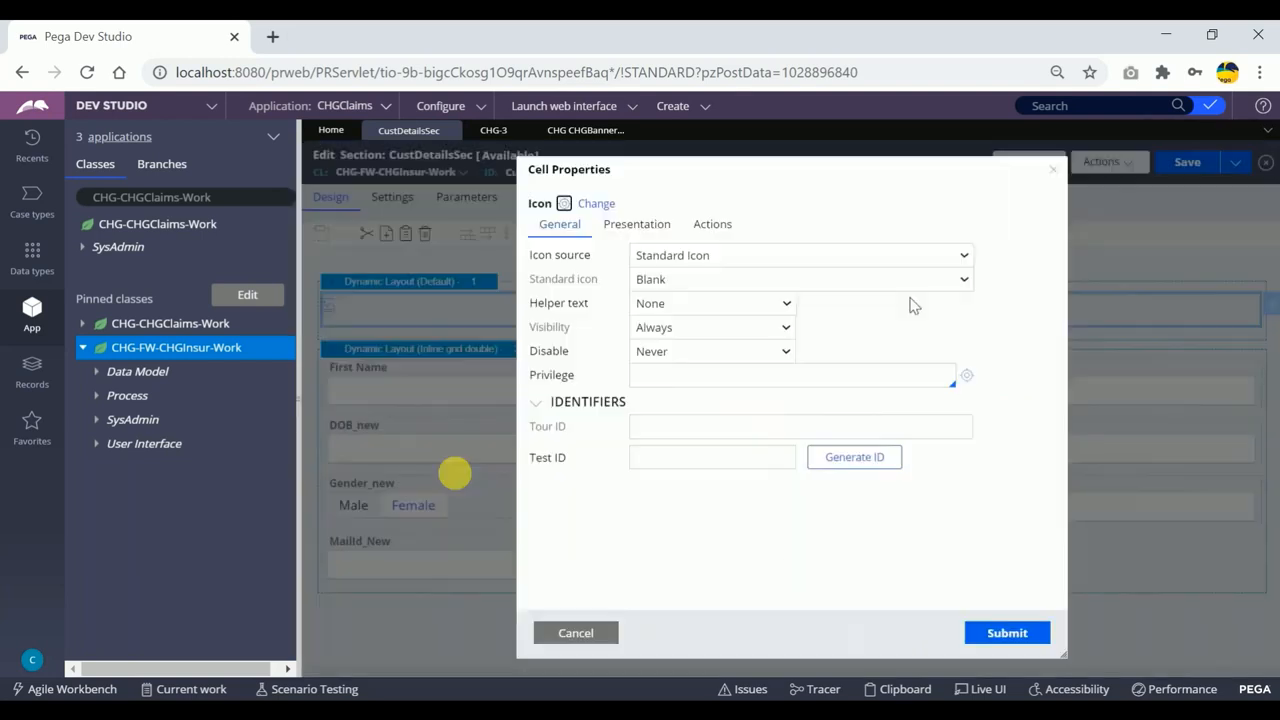
pyautogui.click(750, 257)
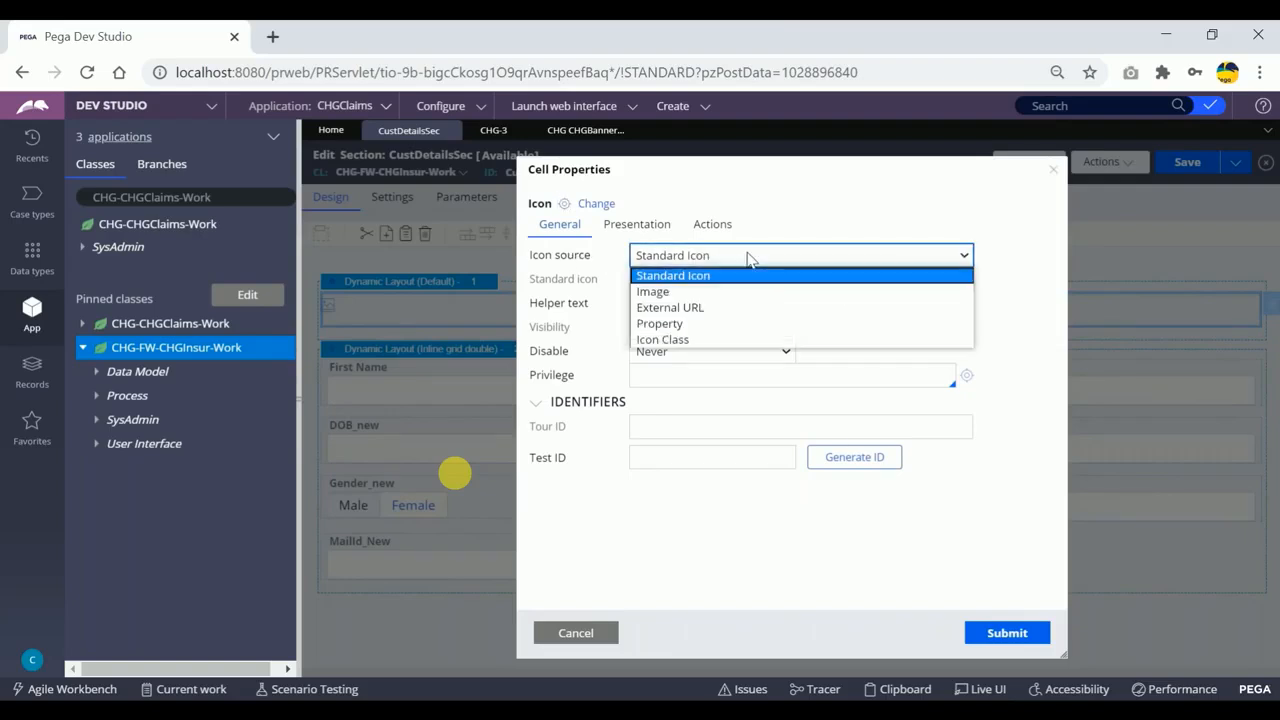
pyautogui.click(661, 292)
# Search the image catalog for CHG, select CHG/CHGBanner.PNG as the icon's image and submit the cell properties.
pyautogui.click(653, 278)
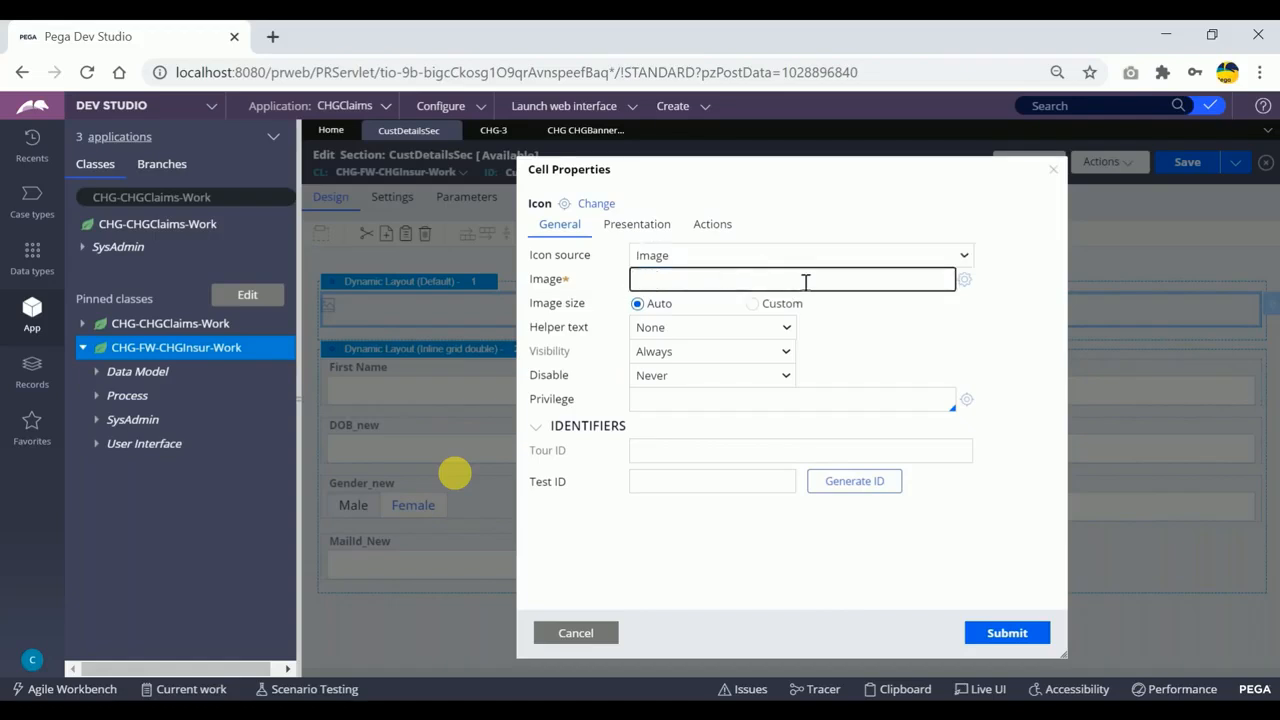
pyautogui.click(964, 281)
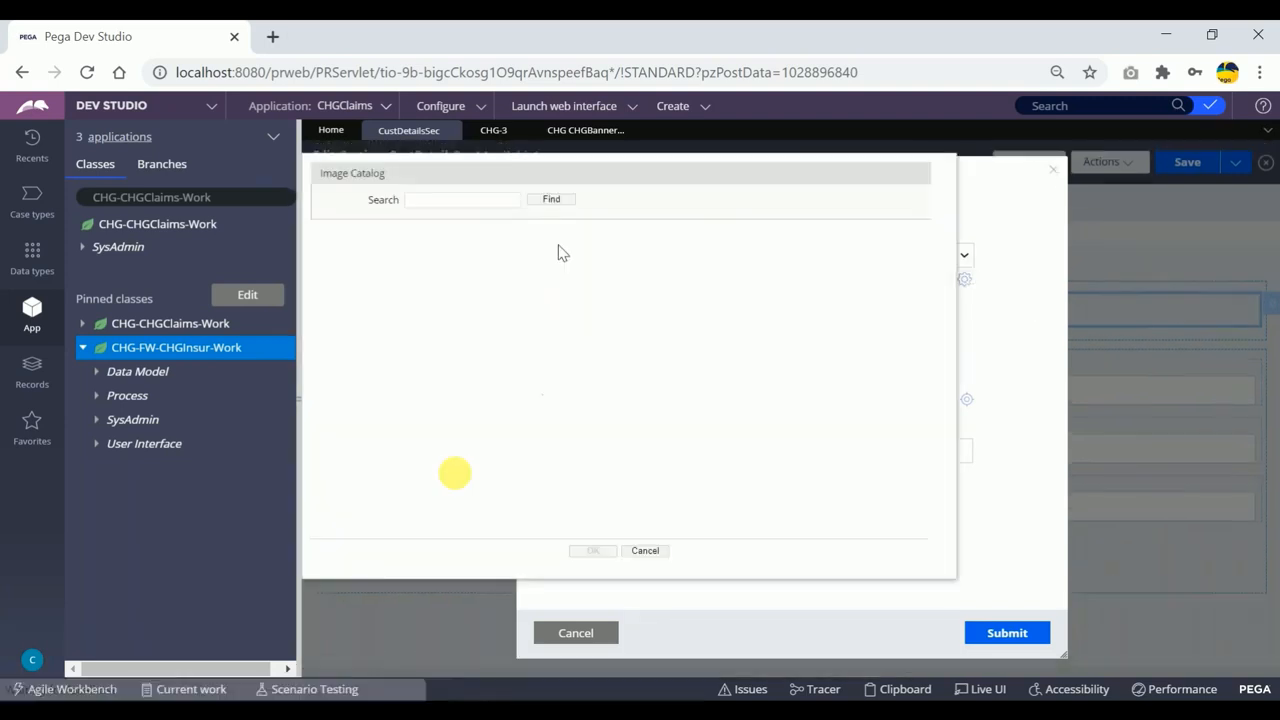
pyautogui.click(485, 200)
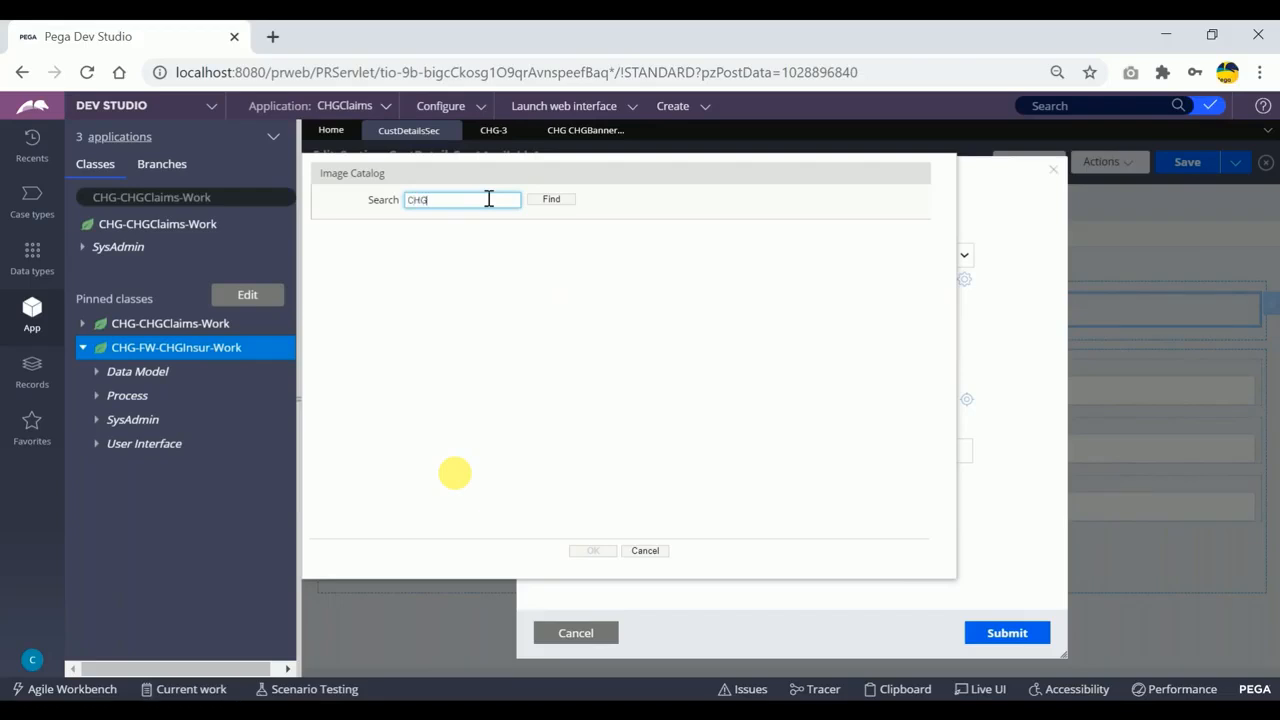
pyautogui.write('CHG')
pyautogui.click(551, 199)
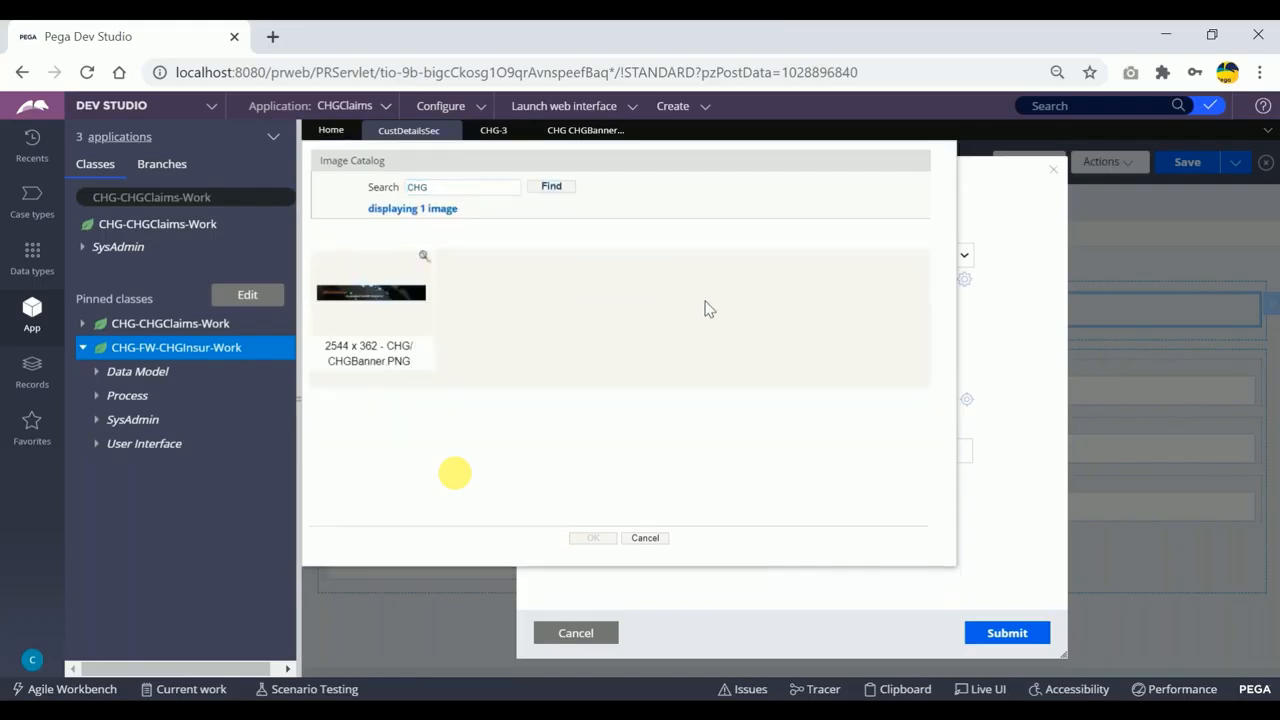
pyautogui.click(366, 309)
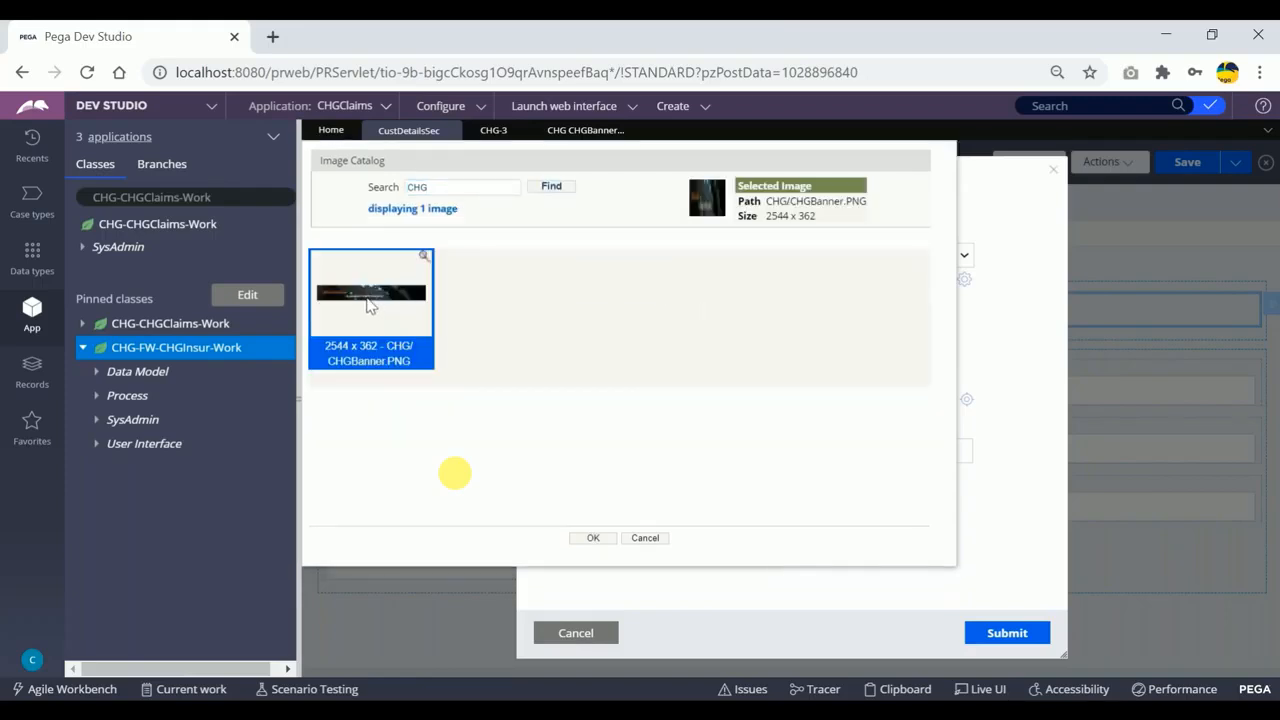
pyautogui.click(592, 538)
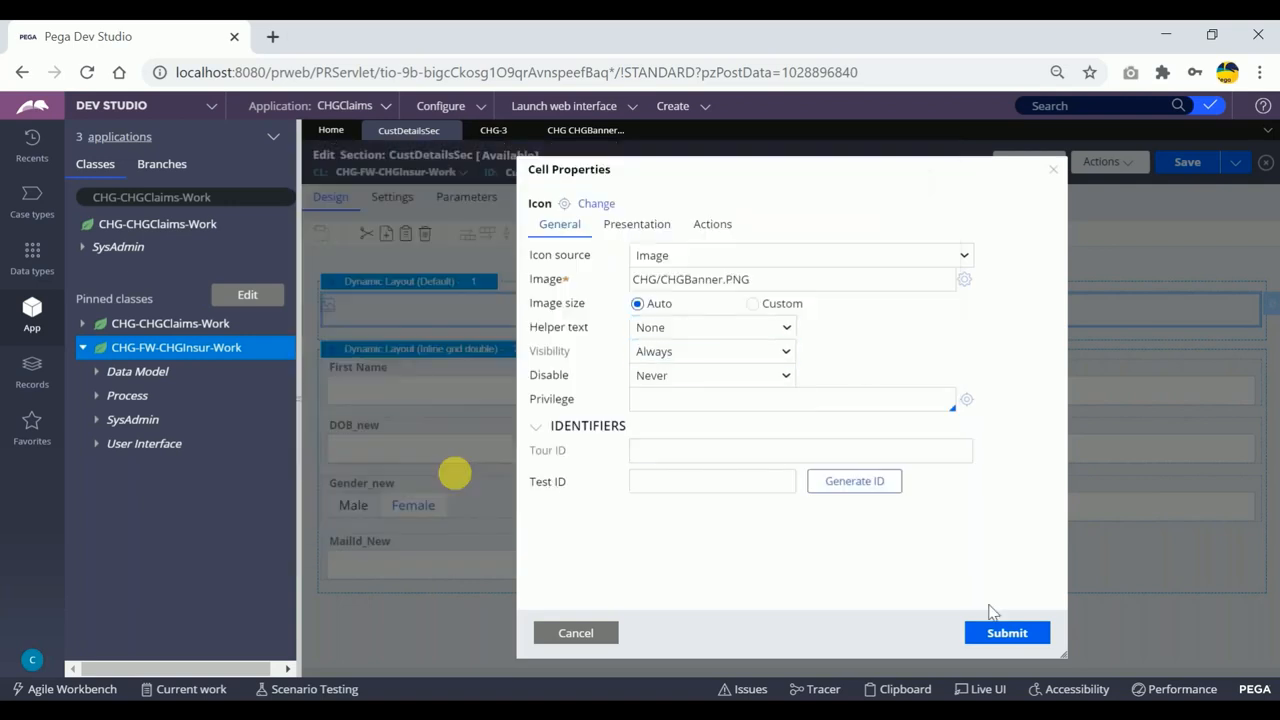
pyautogui.click(1005, 637)
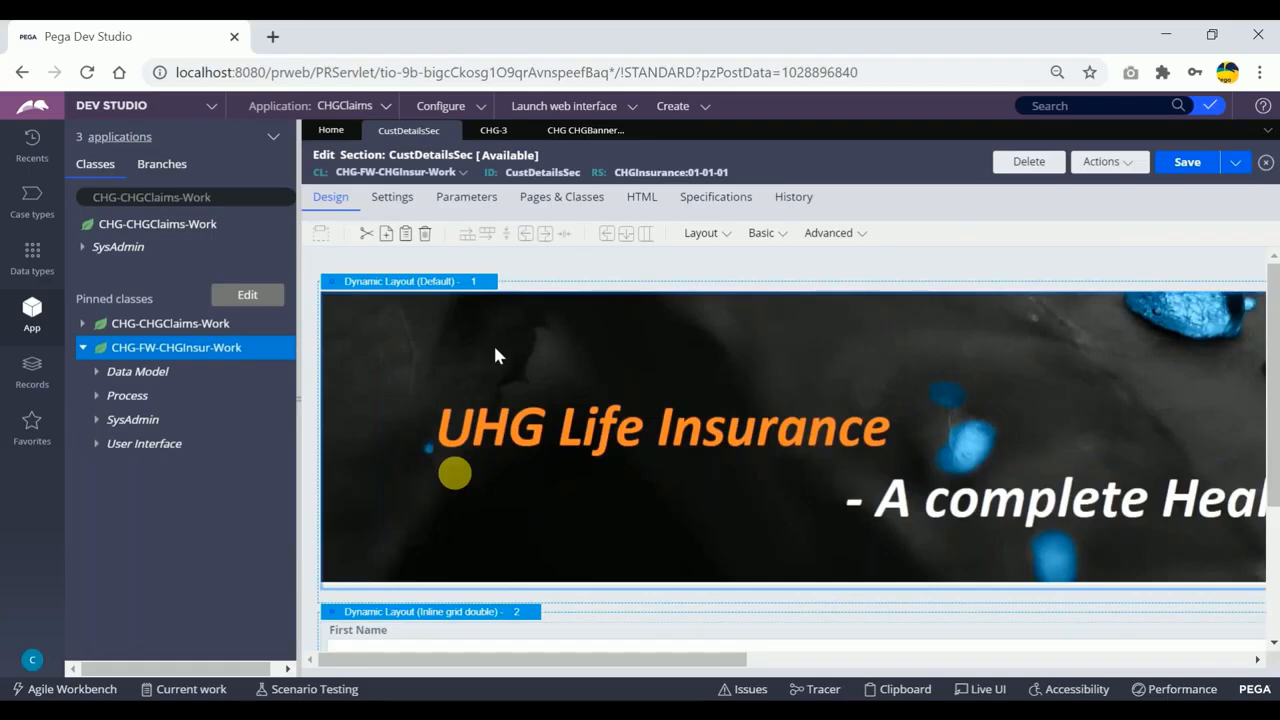
# Save the CustDetailsSec section and refresh the open CHGInsuranceFramework case.
pyautogui.scroll(-2, 495, 380)
pyautogui.scroll(2, 492, 392)
pyautogui.scroll(-3, 492, 392)
pyautogui.scroll(3, 492, 392)
pyautogui.click(1187, 170)
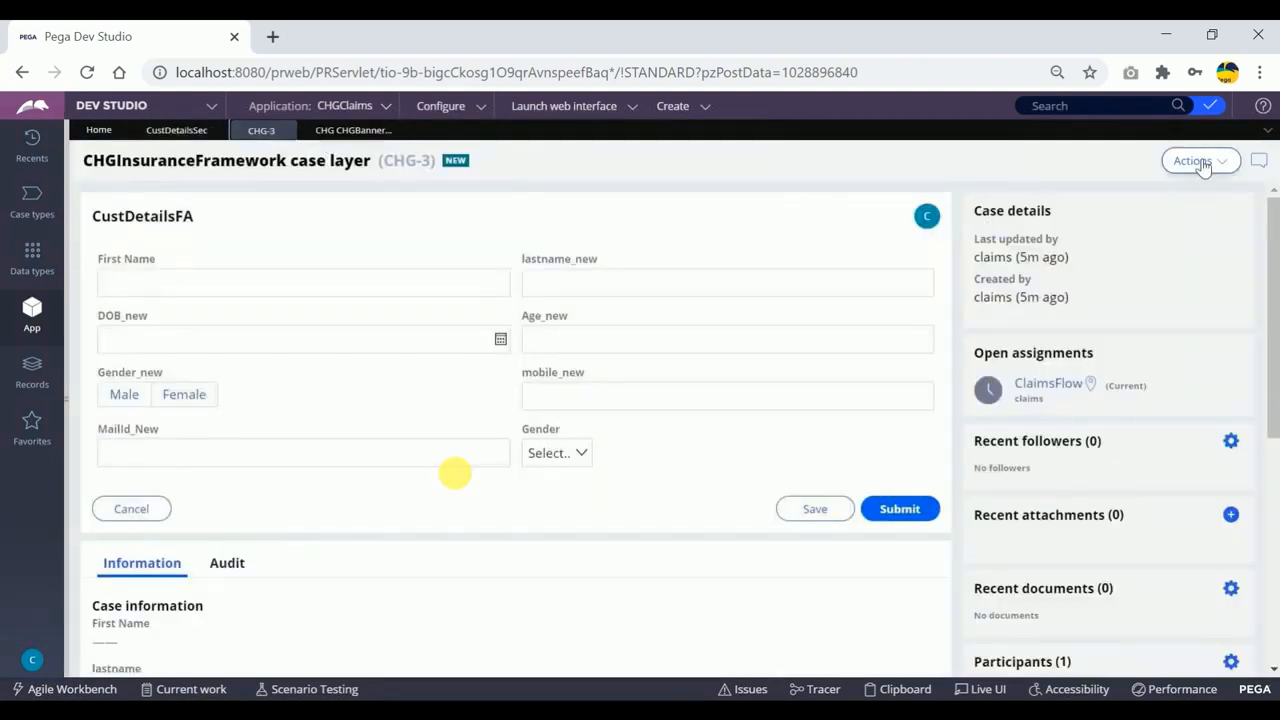
pyautogui.click(1195, 160)
pyautogui.click(1147, 186)
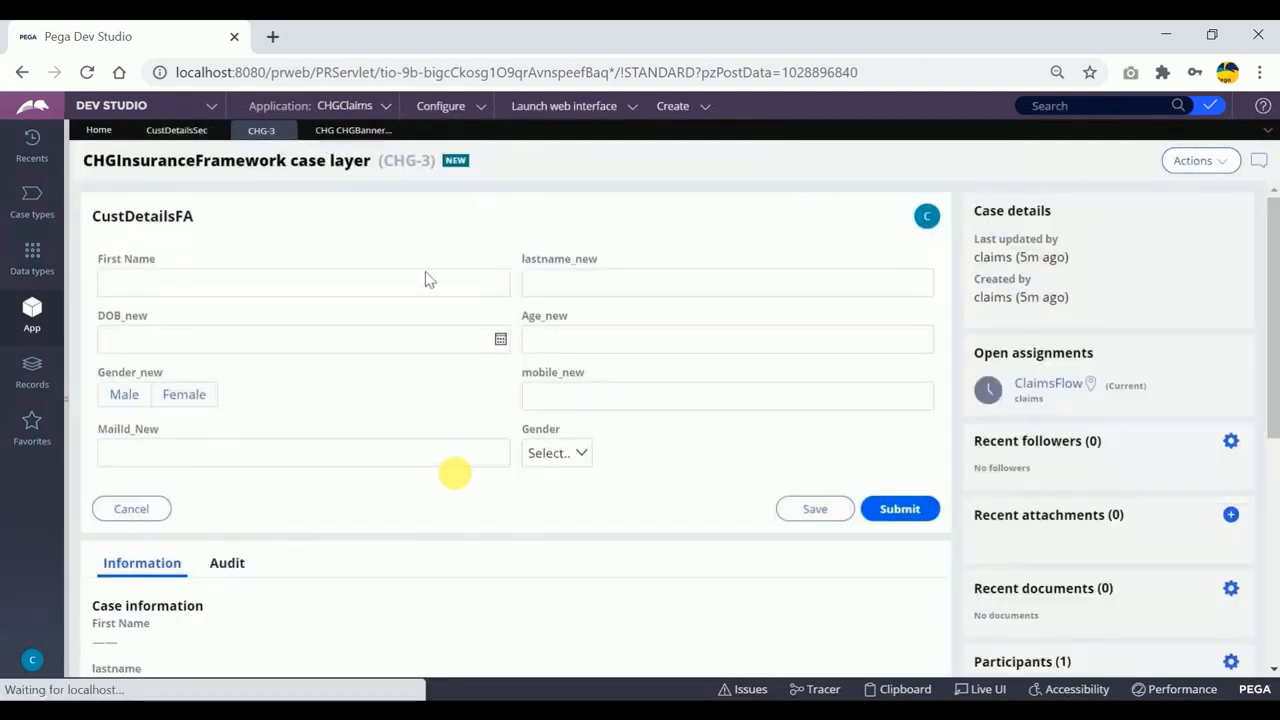